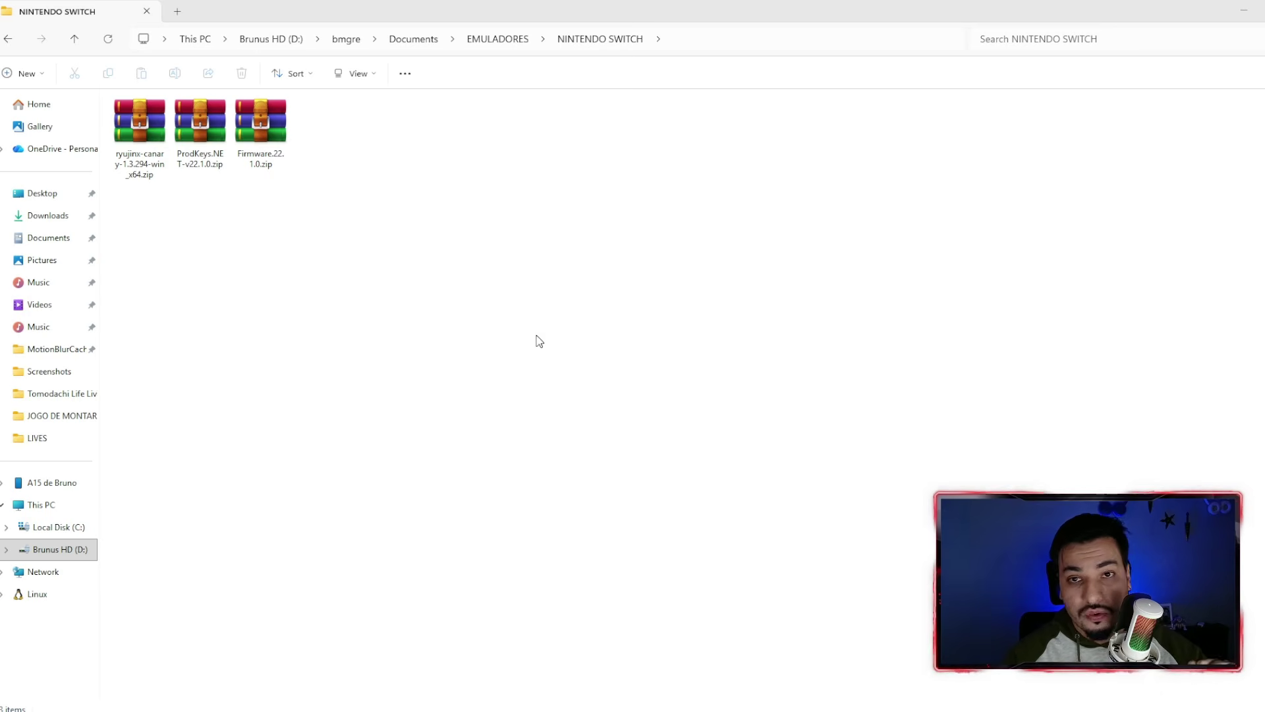
# - Switch to the browser and review the download pages for Ryujinx Canary 1.3.294, the Ryujinx prod keys and firmware 22.1.0
pyautogui.click(146, 155)
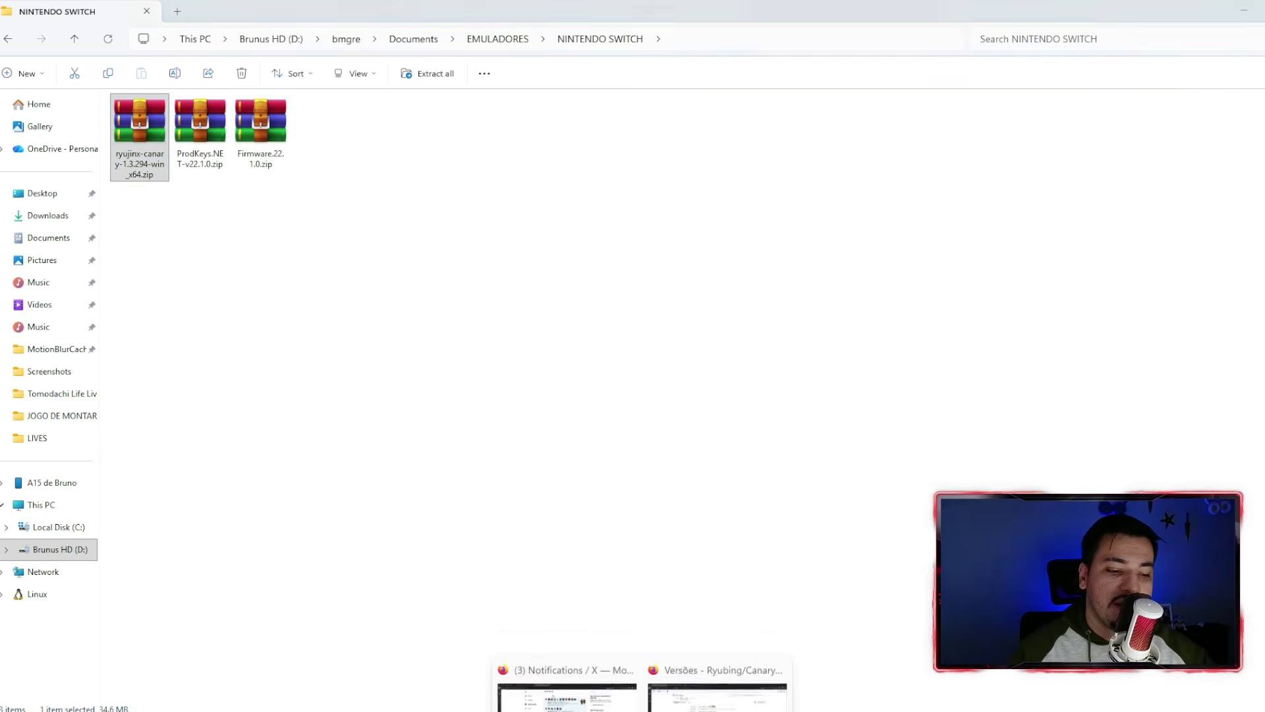
pyautogui.click(715, 678)
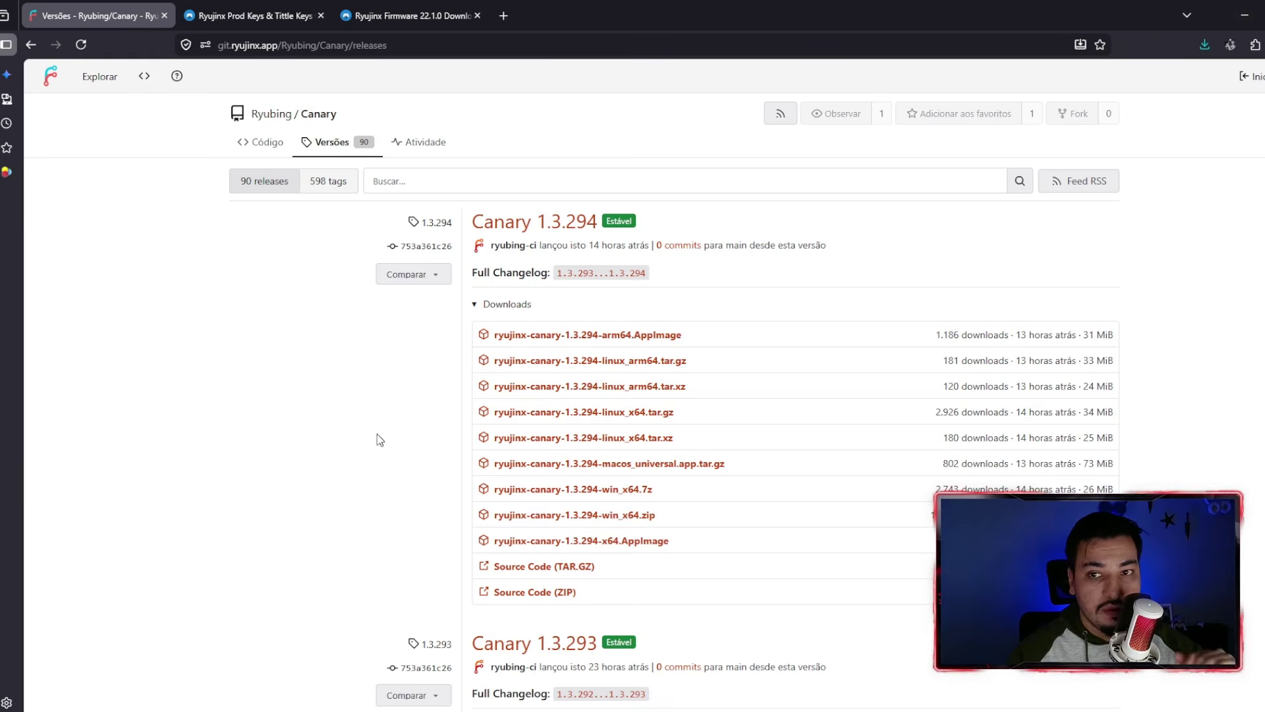
pyautogui.click(238, 8)
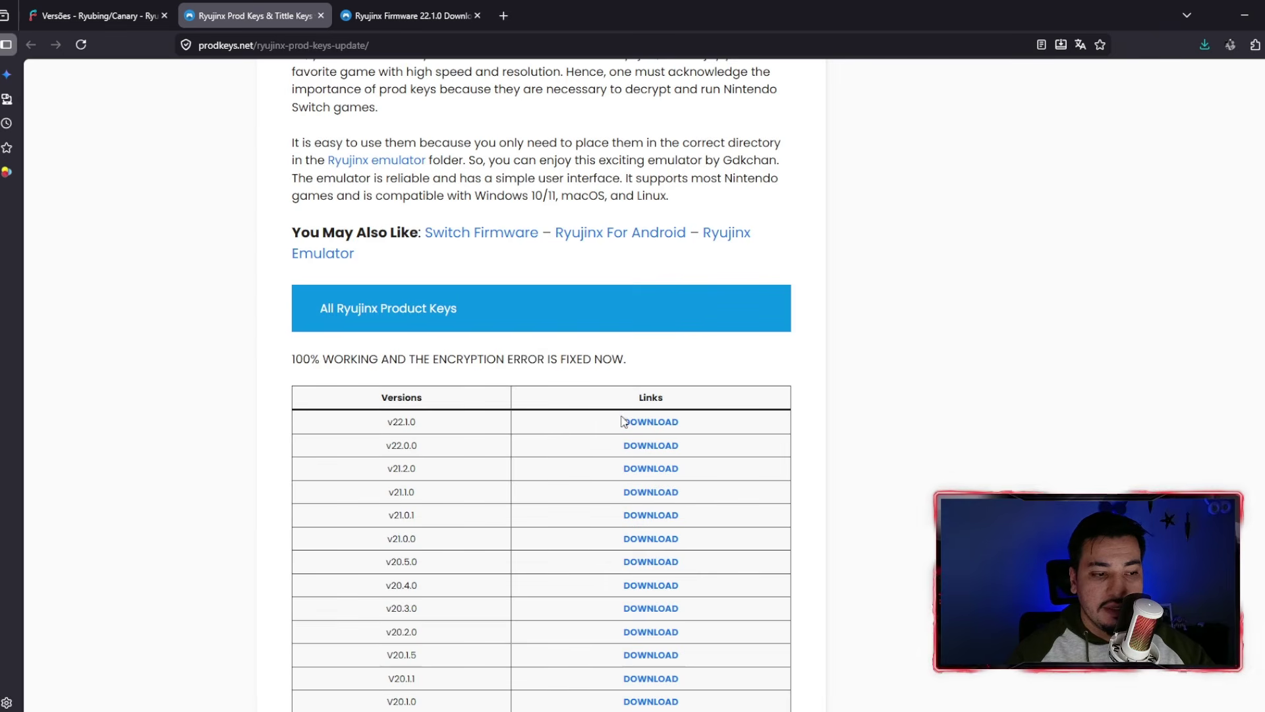
pyautogui.hotkey('ctrl', 'Tab')
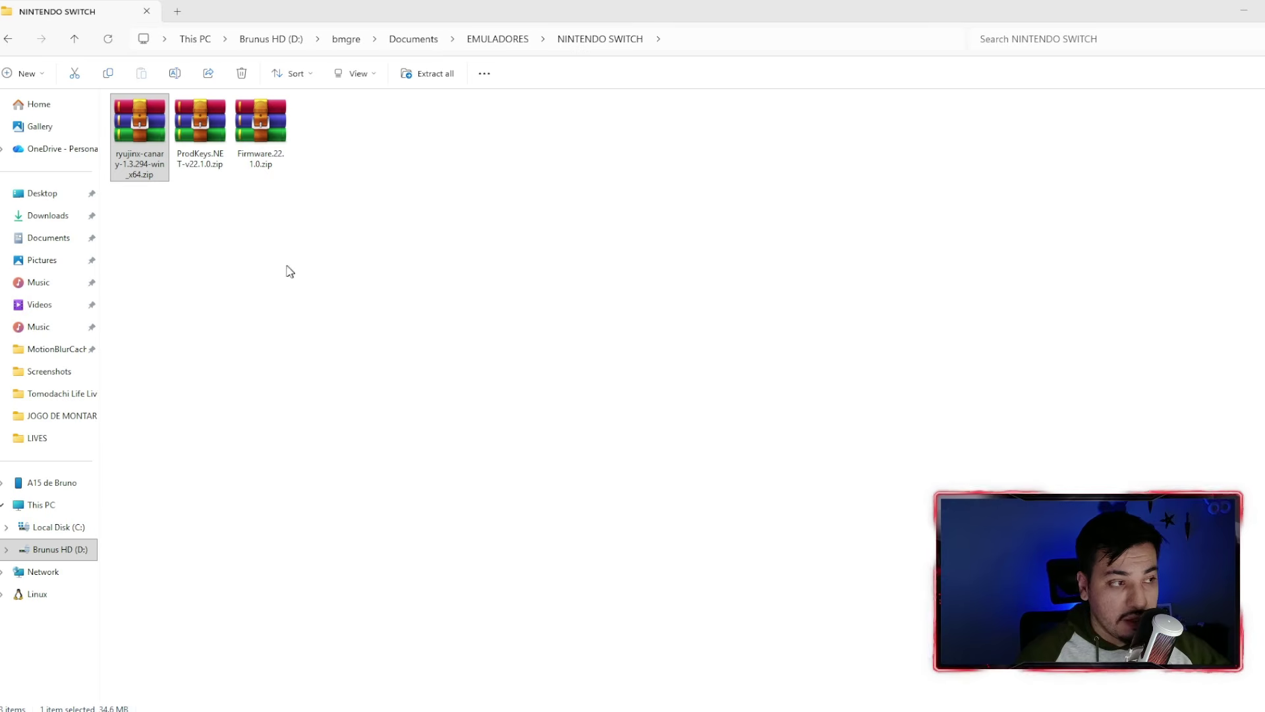
# - Extract ryujinx-canary-1.3.294-win_x64.zip directly into the NINTENDO SWITCH folder with WinRAR
pyautogui.click(146, 137)
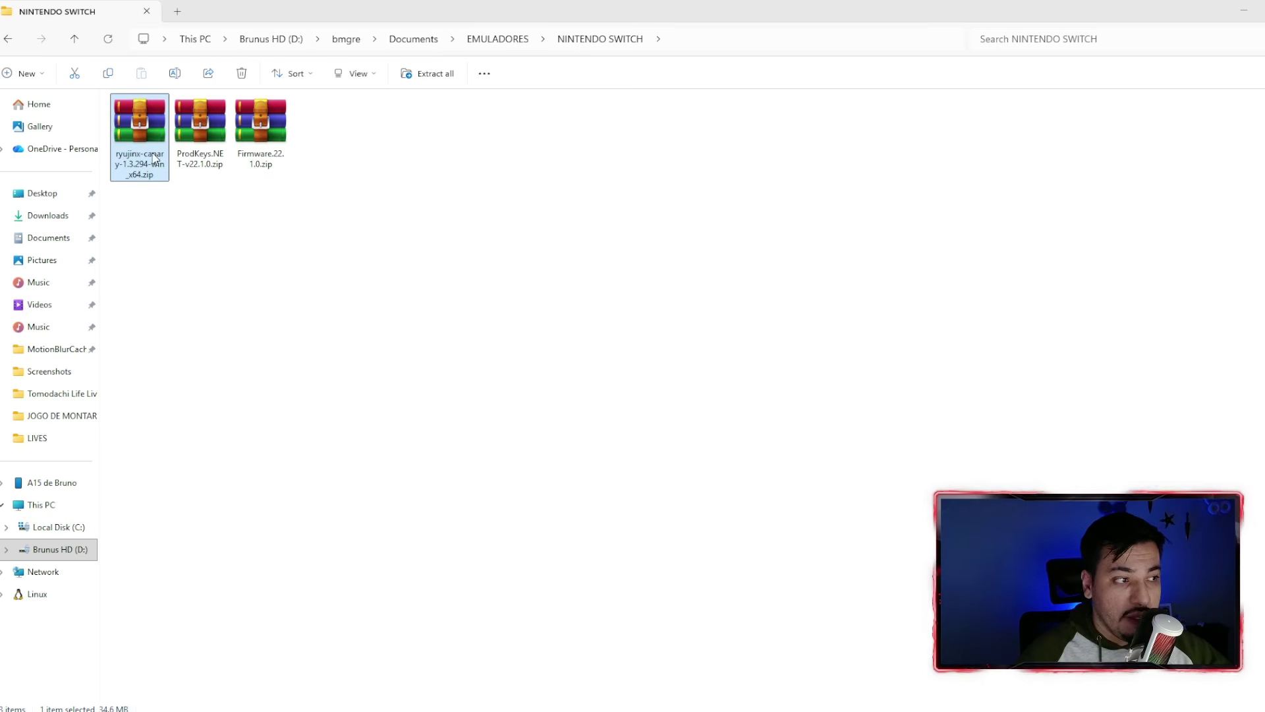
pyautogui.rightClick(146, 136)
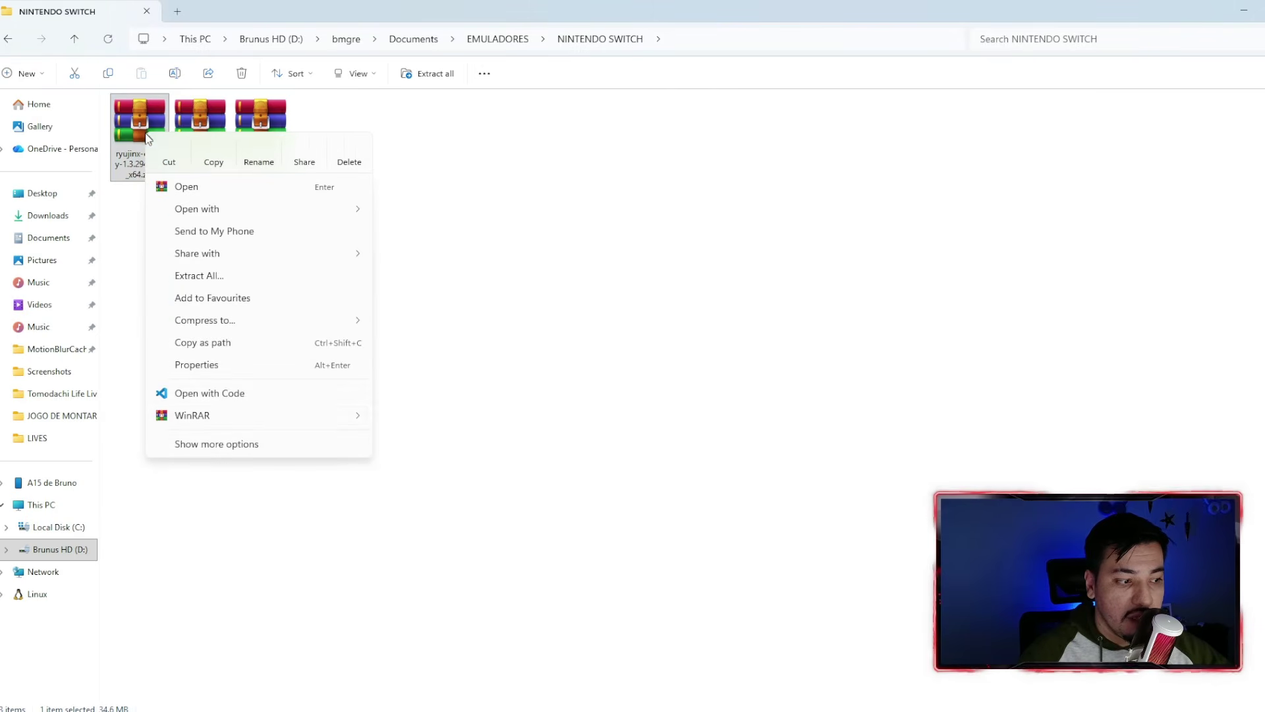
pyautogui.moveTo(231, 414)
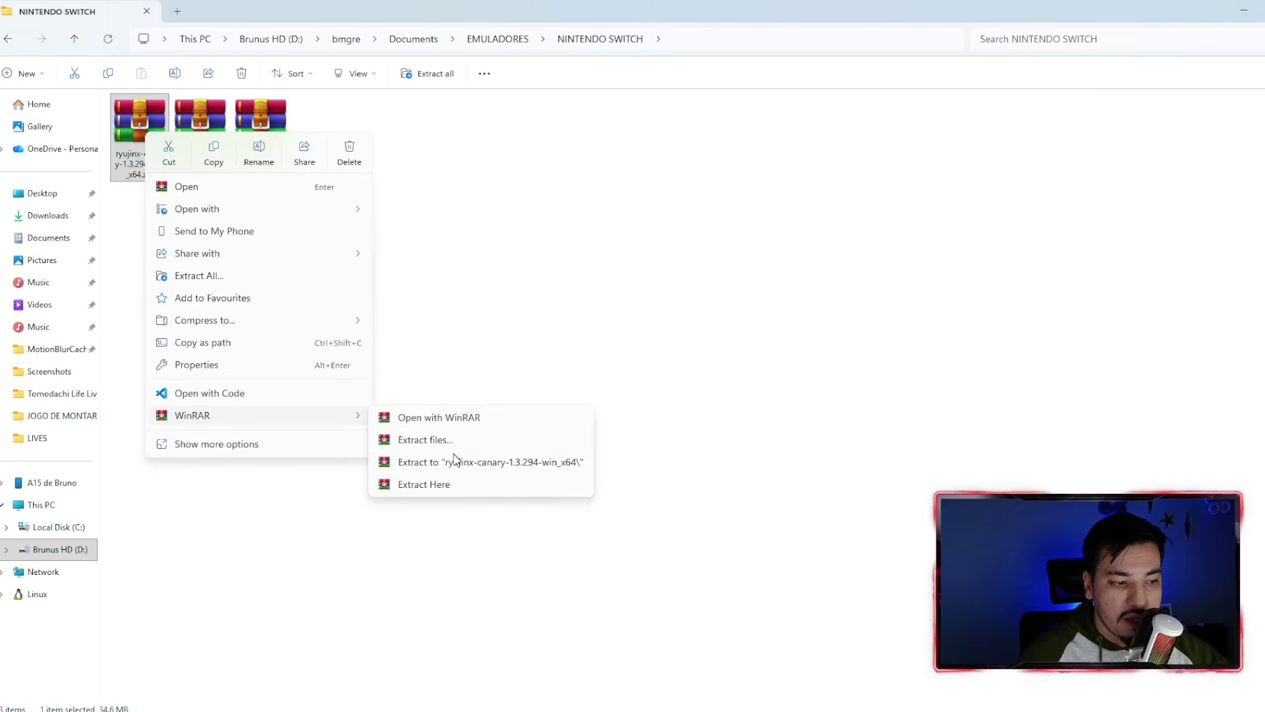
pyautogui.click(440, 489)
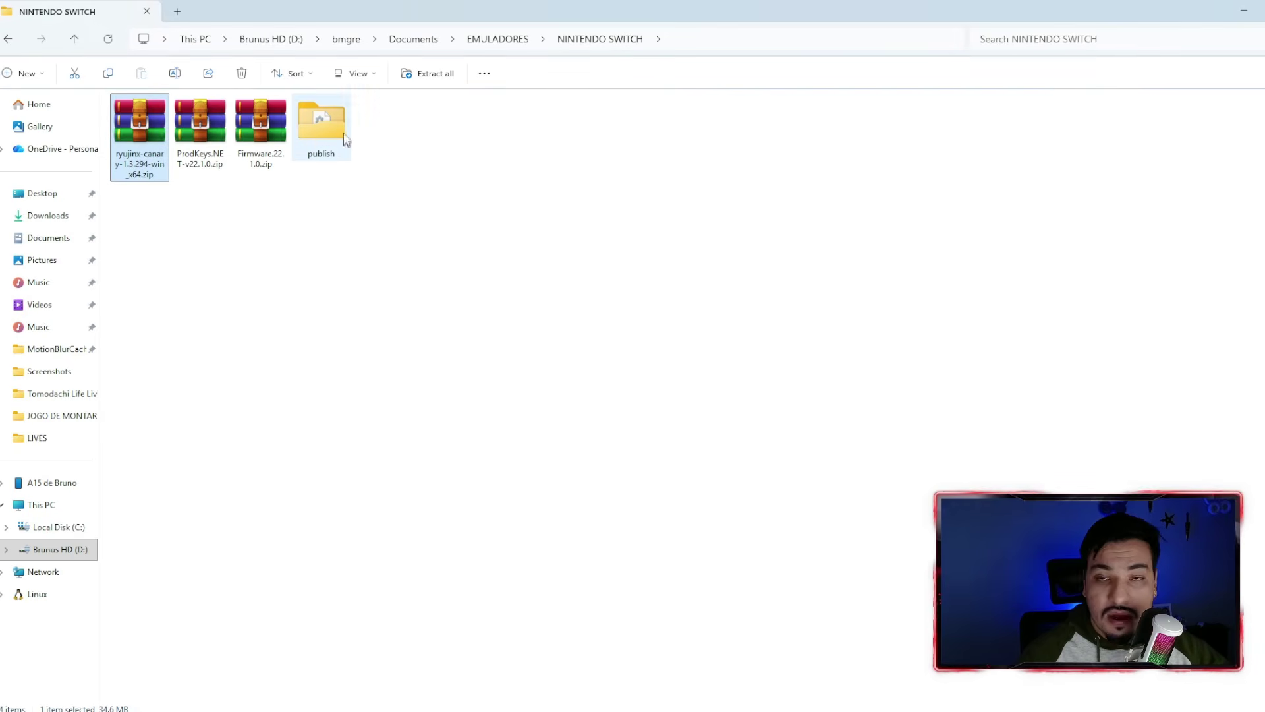
pyautogui.doubleClick(330, 152)
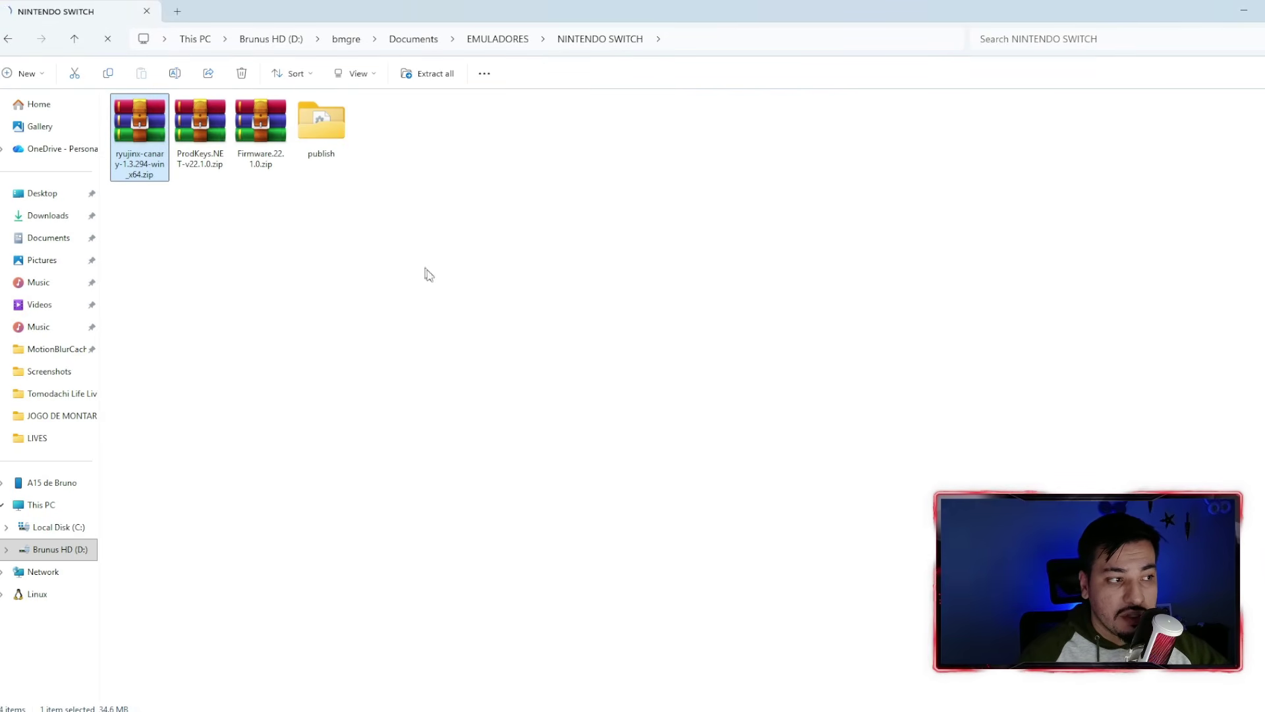
# - Extract ProdKeys.NET-v22.1.0.zip directly into the NINTENDO SWITCH folder with WinRAR
pyautogui.click(203, 140)
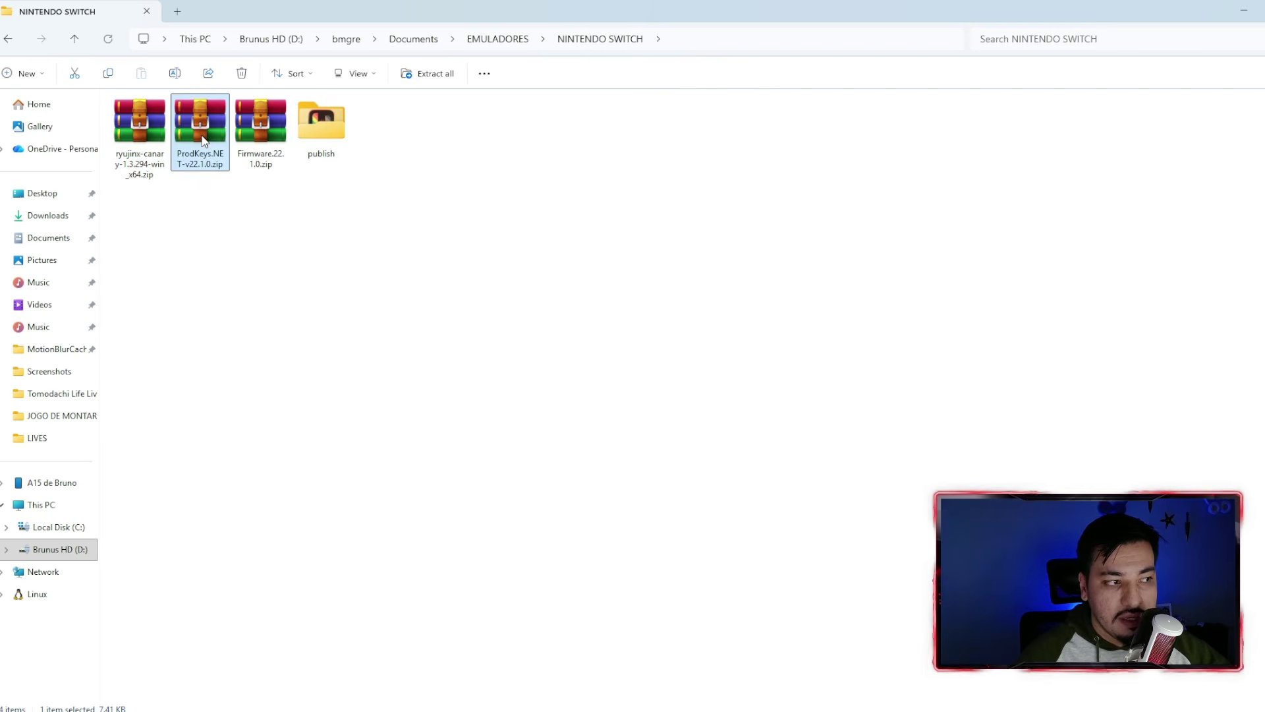
pyautogui.rightClick(204, 138)
pyautogui.moveTo(376, 421)
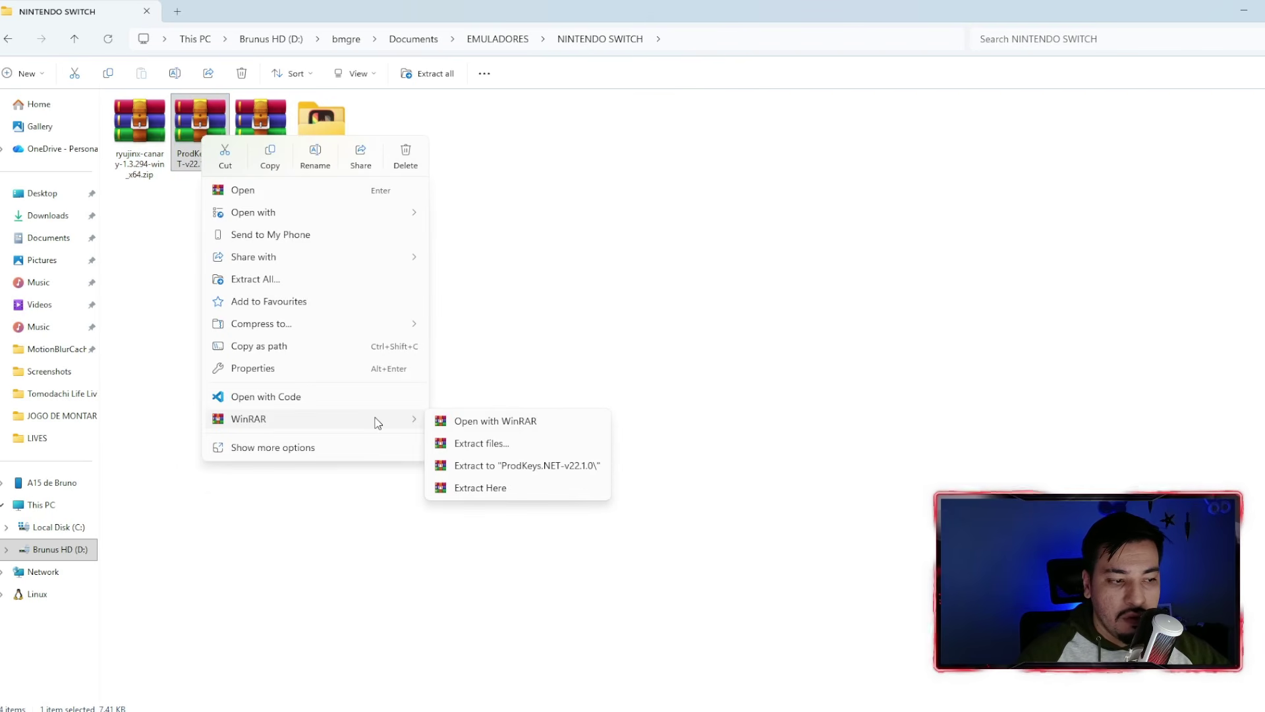
pyautogui.click(502, 491)
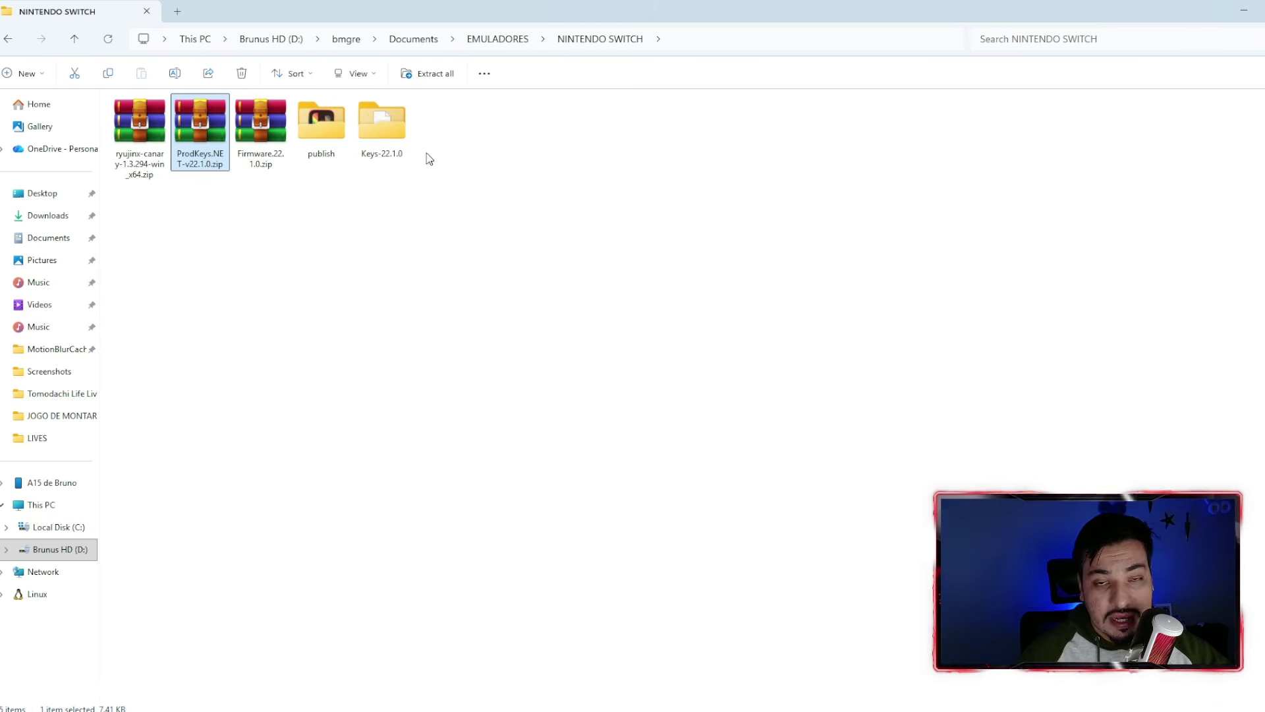
# - Launch Ryujinx.exe from the publish folder, allowing it to run despite the SmartScreen block, and dismiss its startup messages
pyautogui.doubleClick(329, 124)
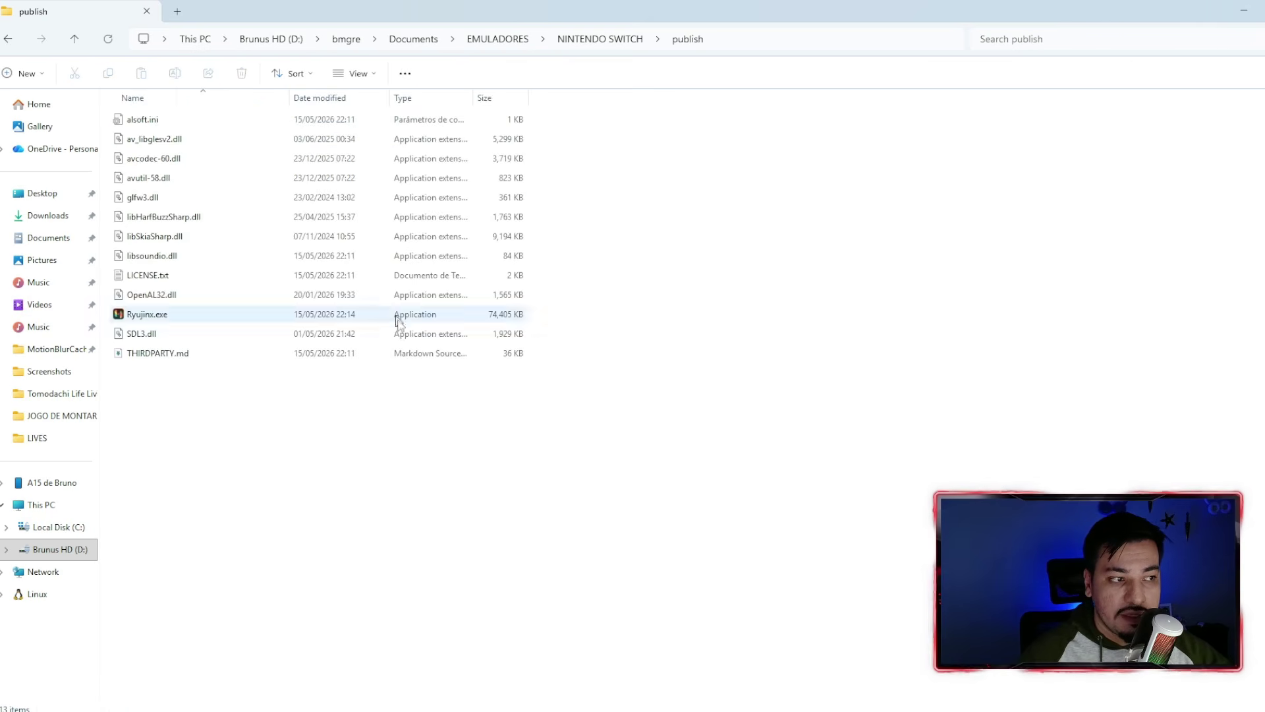
pyautogui.doubleClick(148, 315)
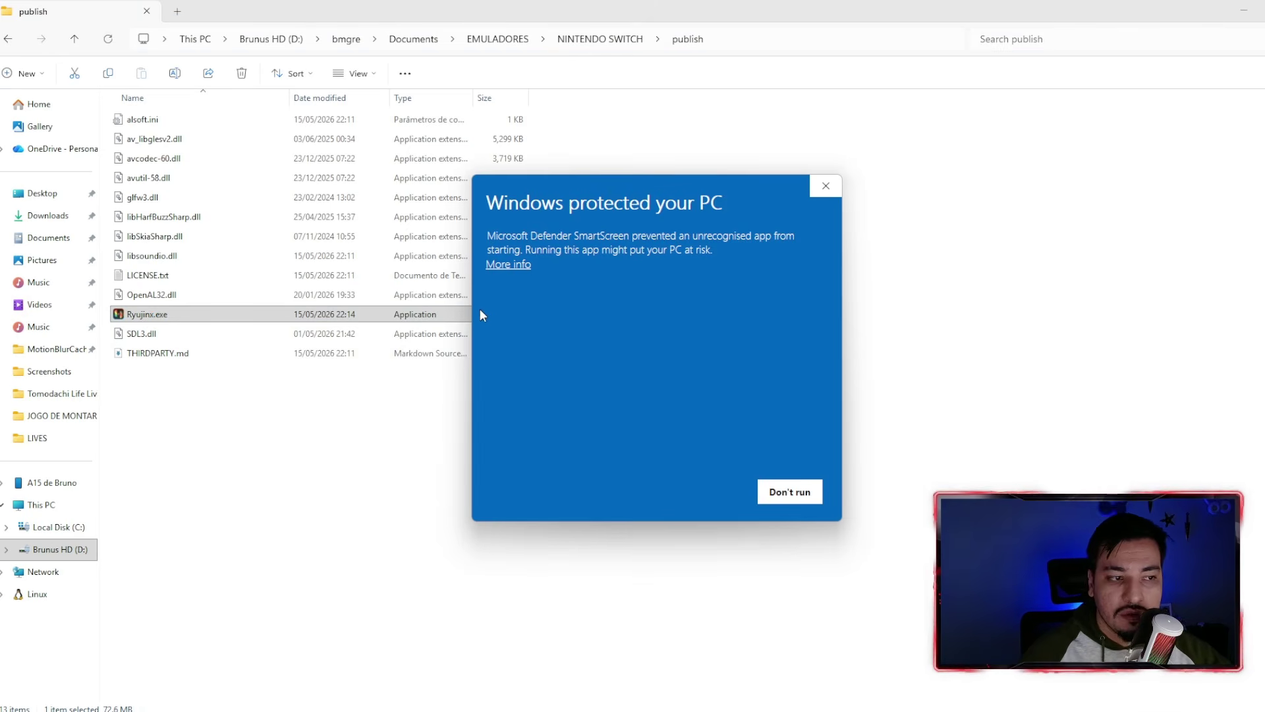
pyautogui.click(509, 265)
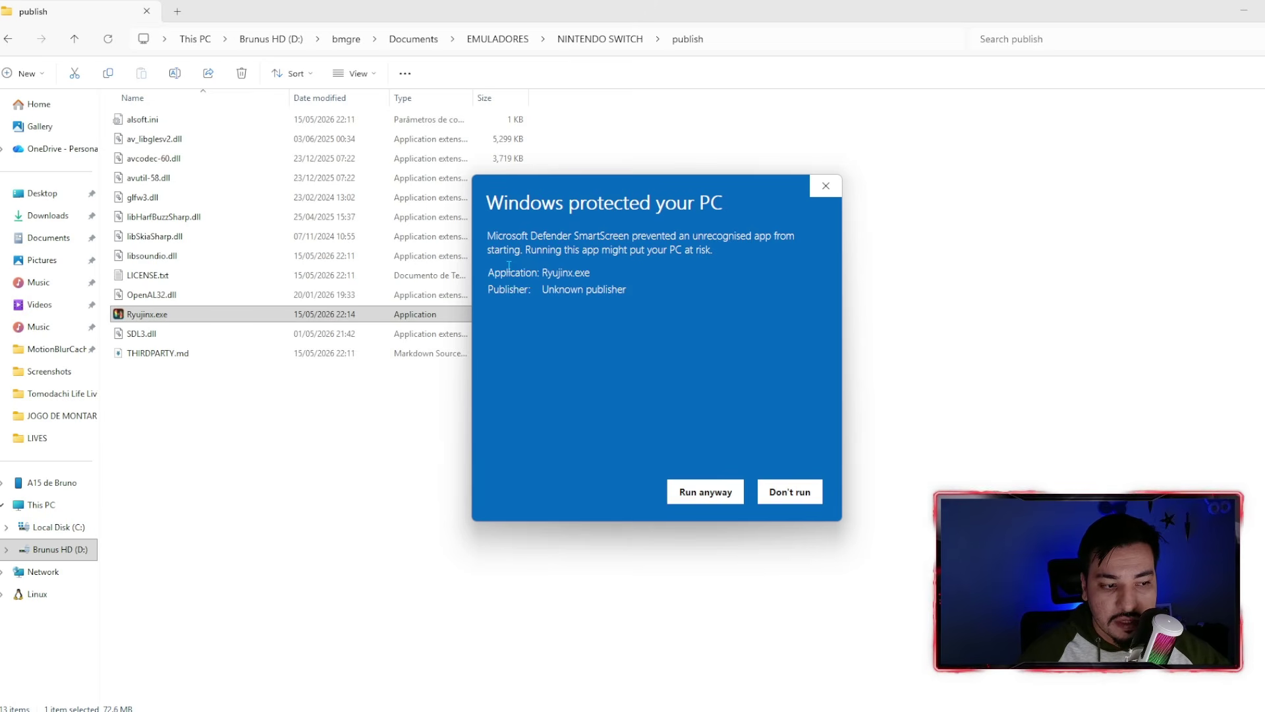
pyautogui.click(704, 494)
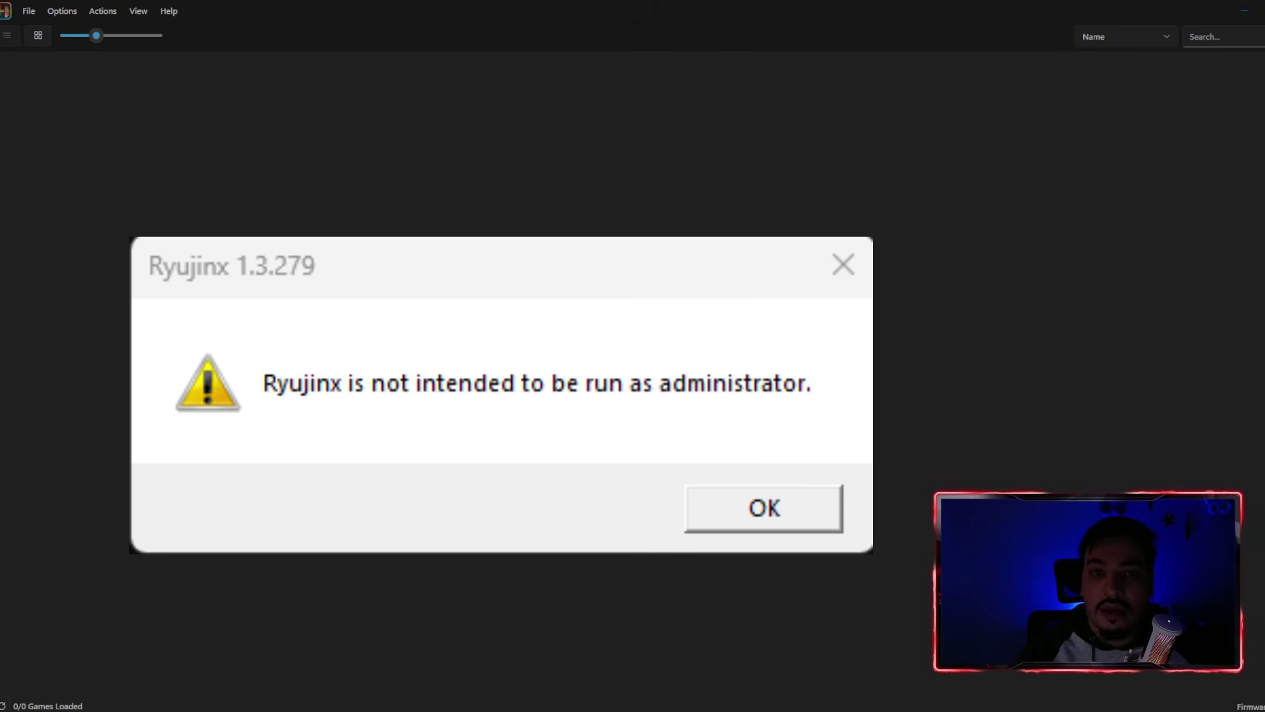
pyautogui.click(704, 499)
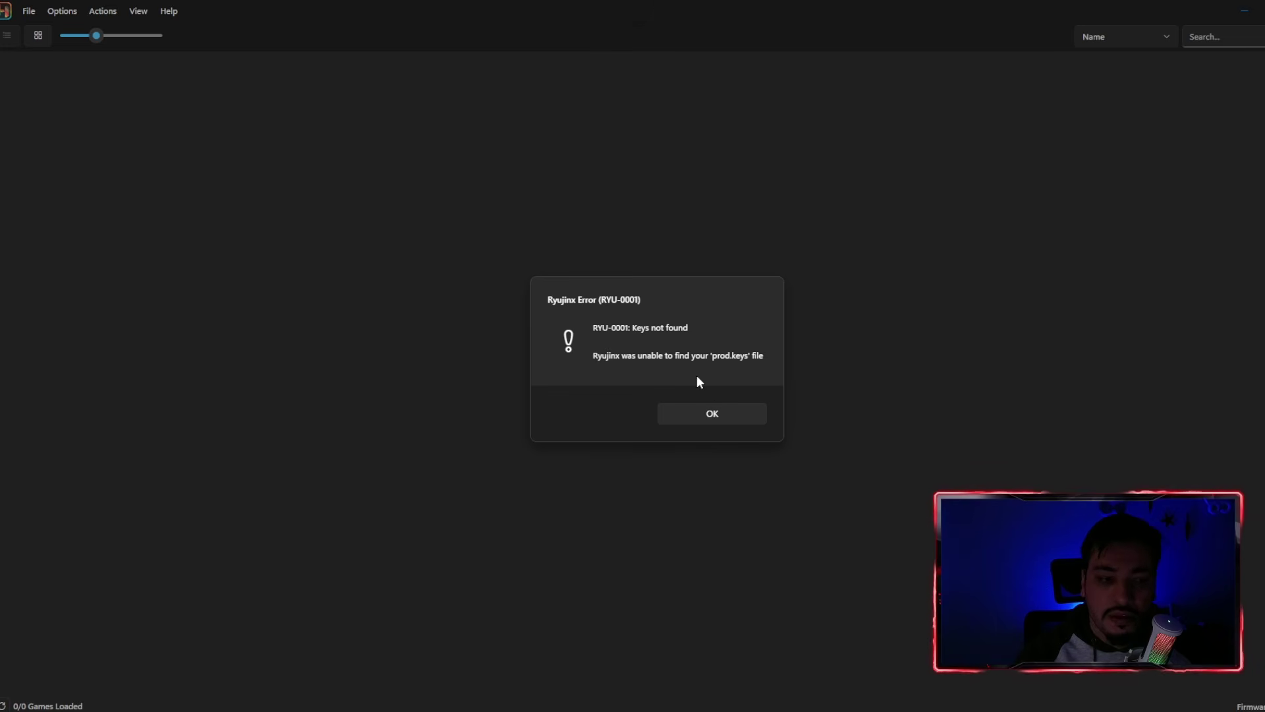
pyautogui.click(733, 413)
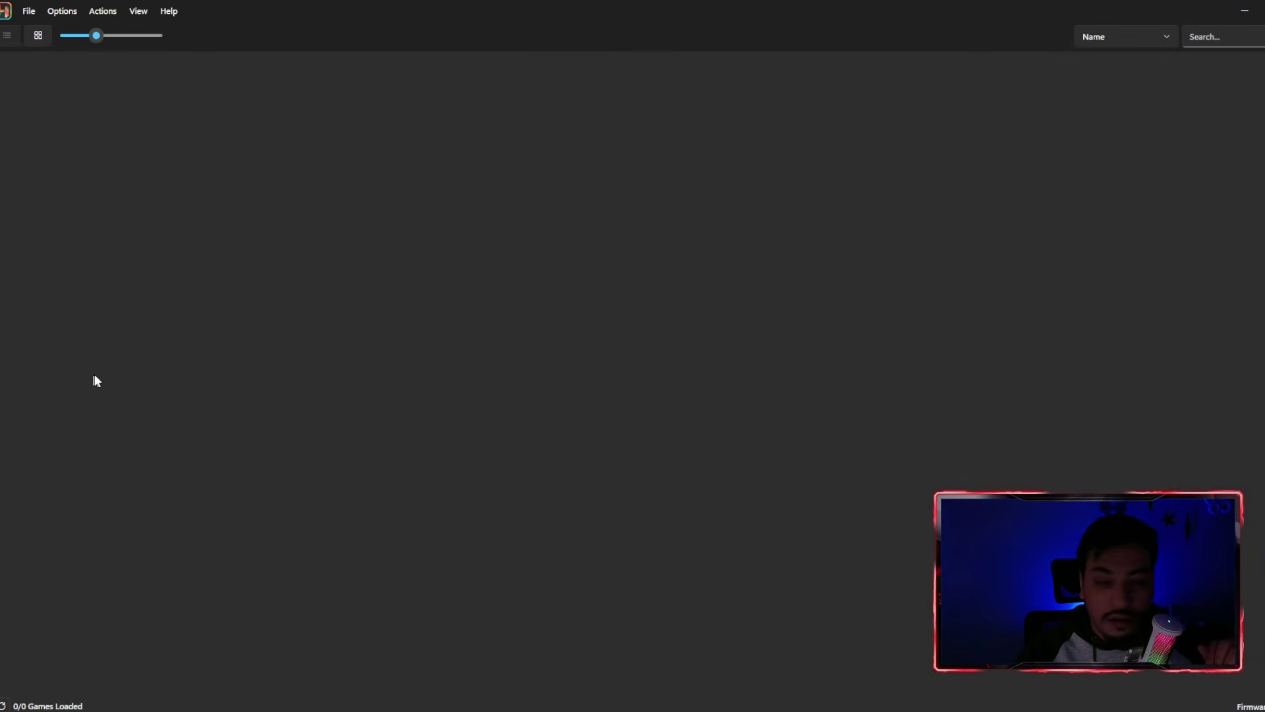
# - Set the Ryujinx interface theme to Light and save the settings
pyautogui.click(57, 15)
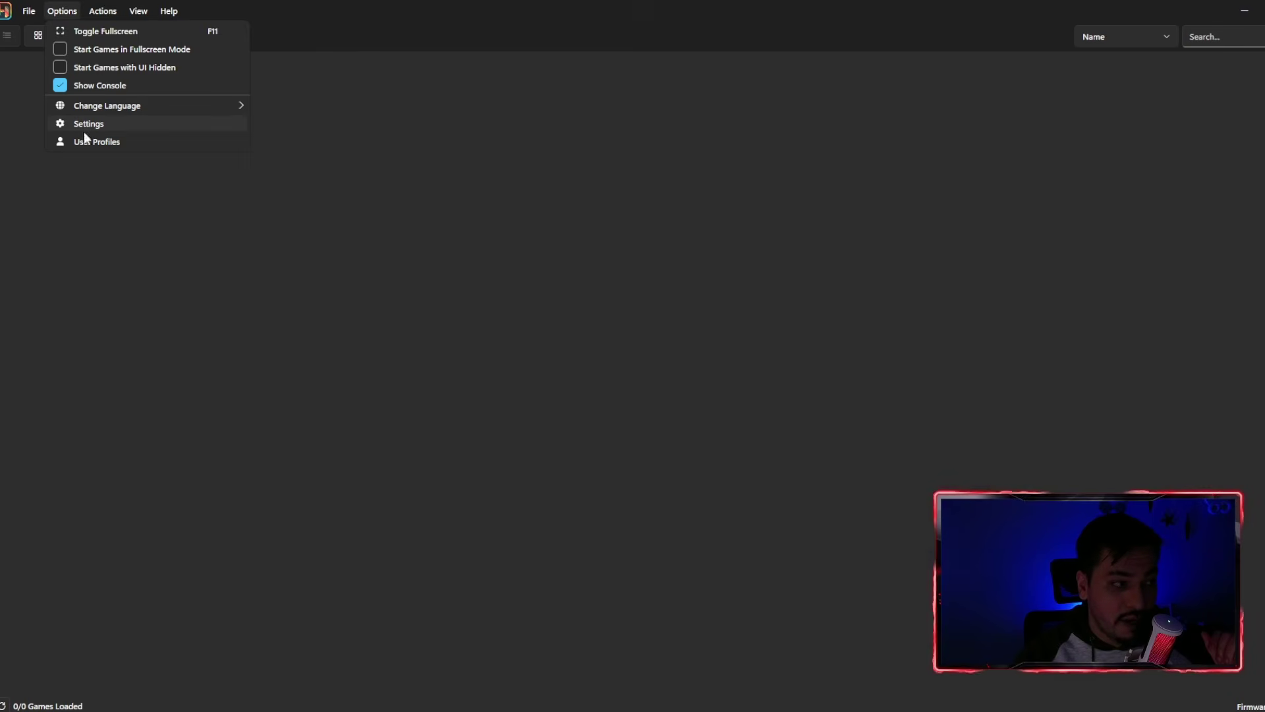
pyautogui.click(84, 132)
pyautogui.click(434, 314)
pyautogui.click(426, 362)
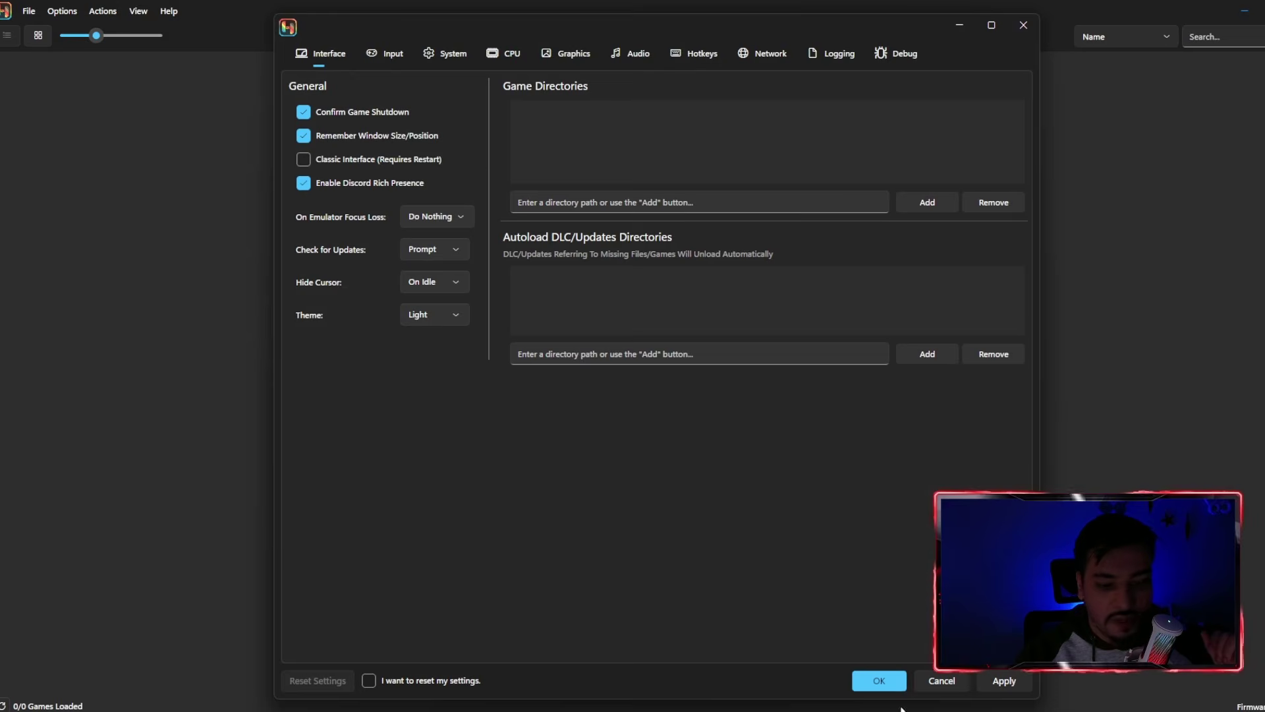
pyautogui.click(868, 679)
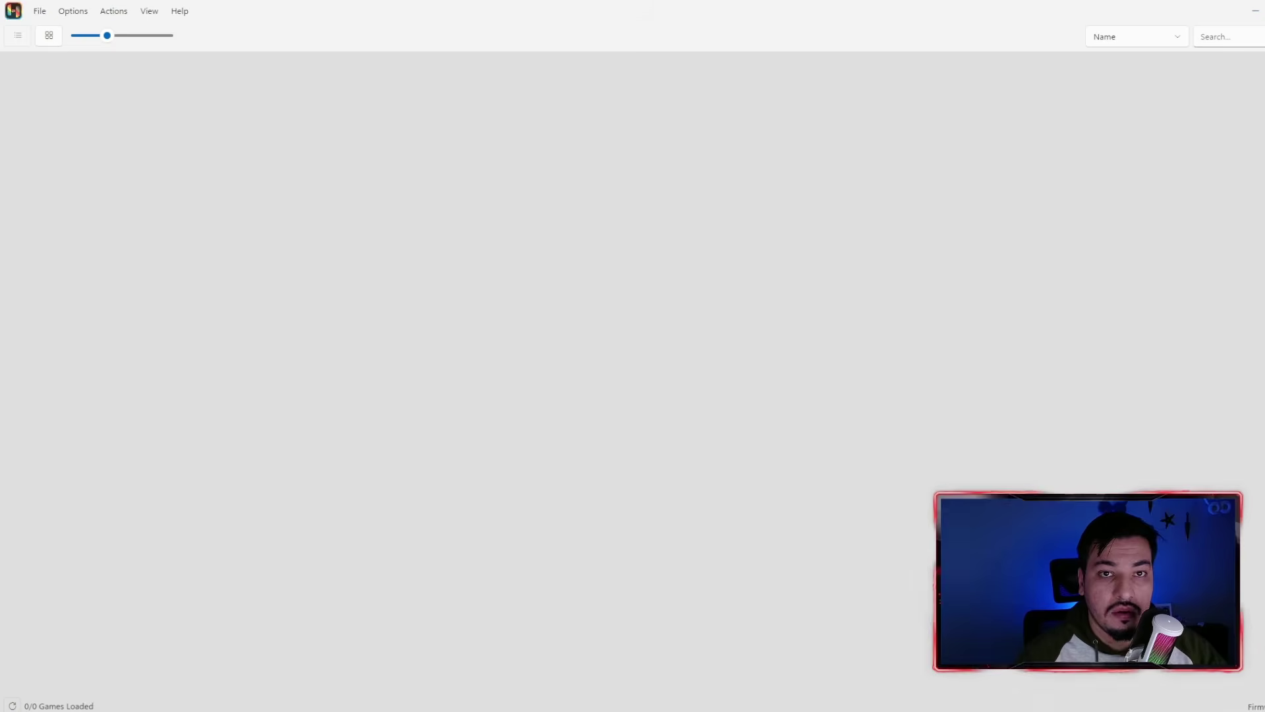
# - Switch to File Explorer and copy prod.keys and title.keys from the Keys-22.1.0 folder
pyautogui.click(606, 698)
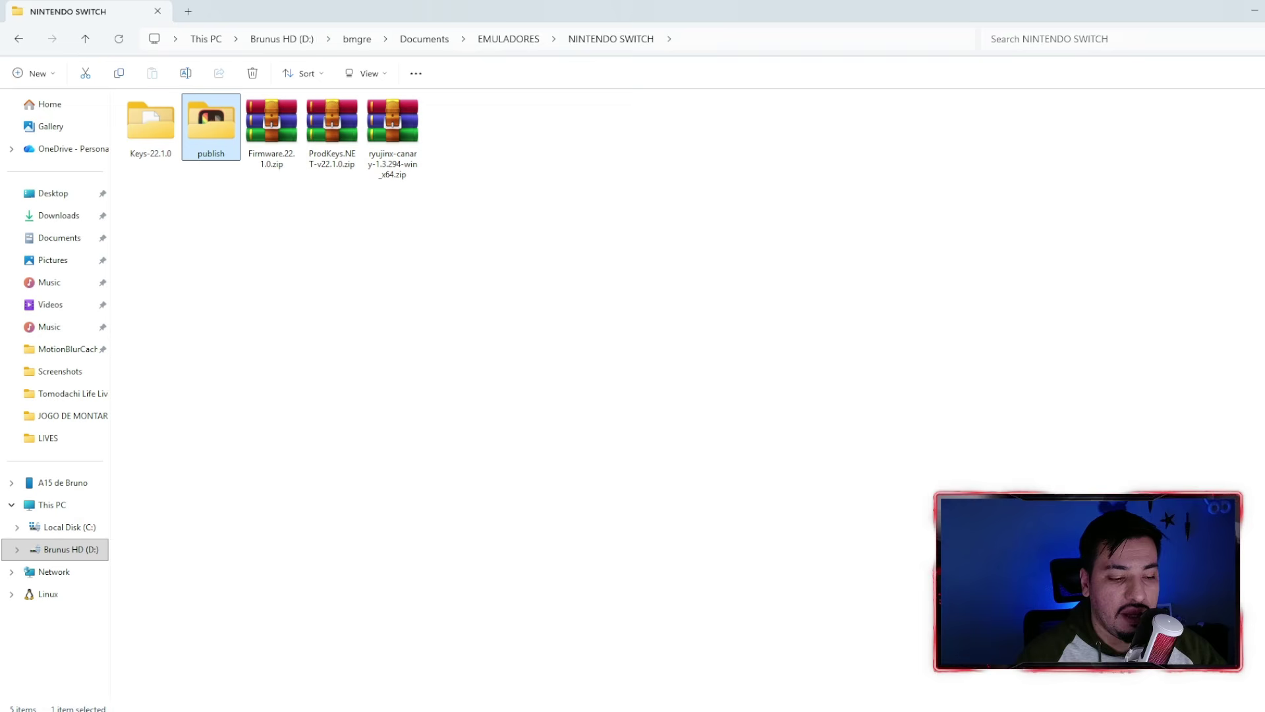
pyautogui.doubleClick(143, 122)
pyautogui.moveTo(302, 220); pyautogui.dragTo(141, 119)
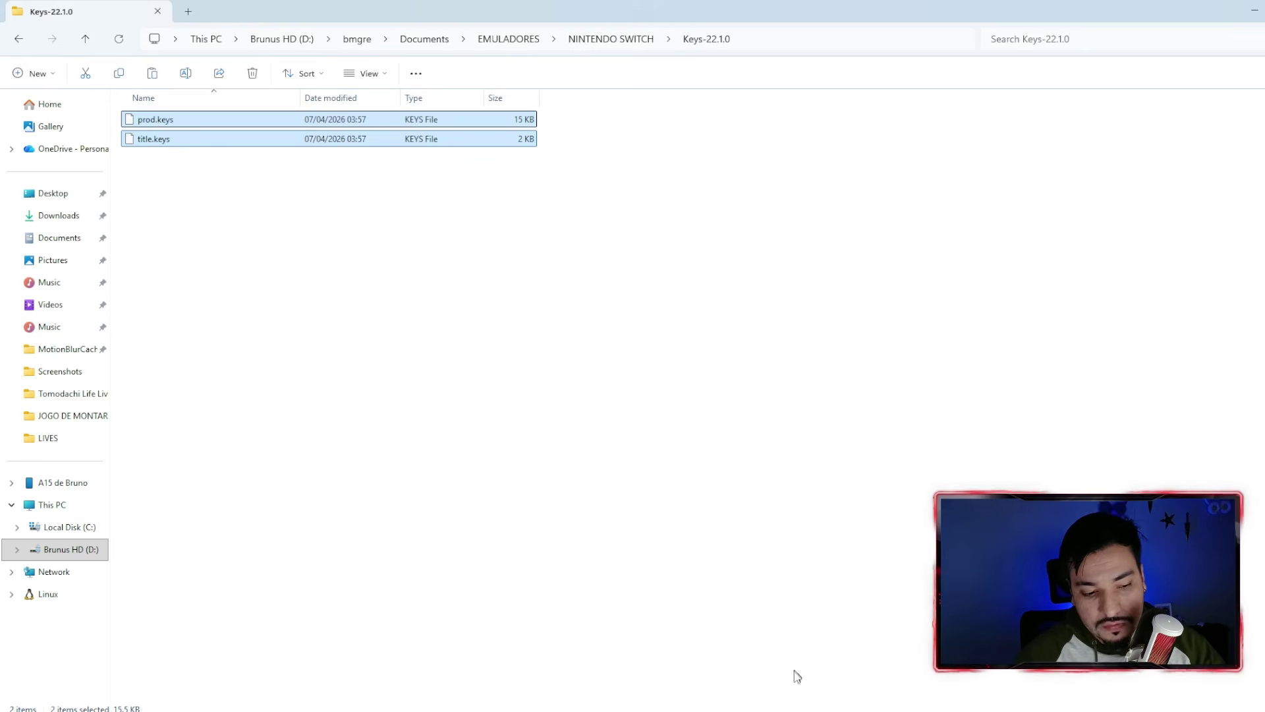
# - Switch to Ryujinx, open its data folder from there and paste the two key files into the system subfolder
pyautogui.click(797, 709)
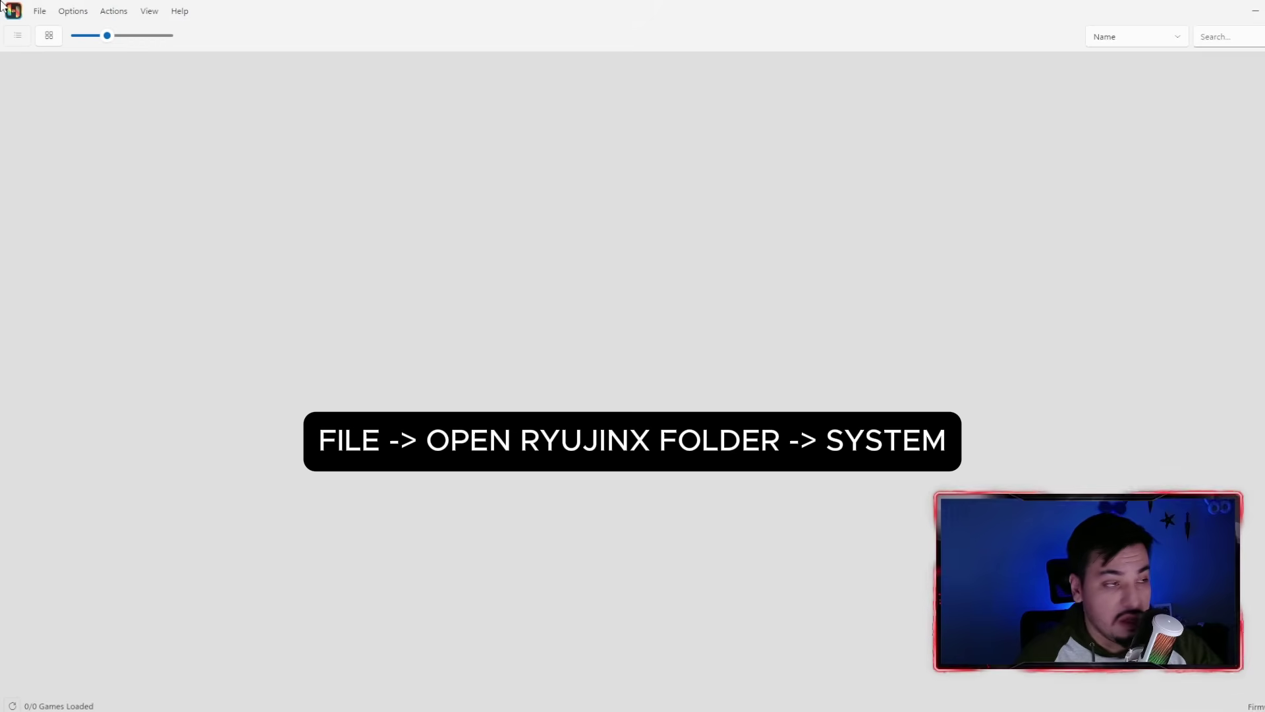
pyautogui.click(42, 13)
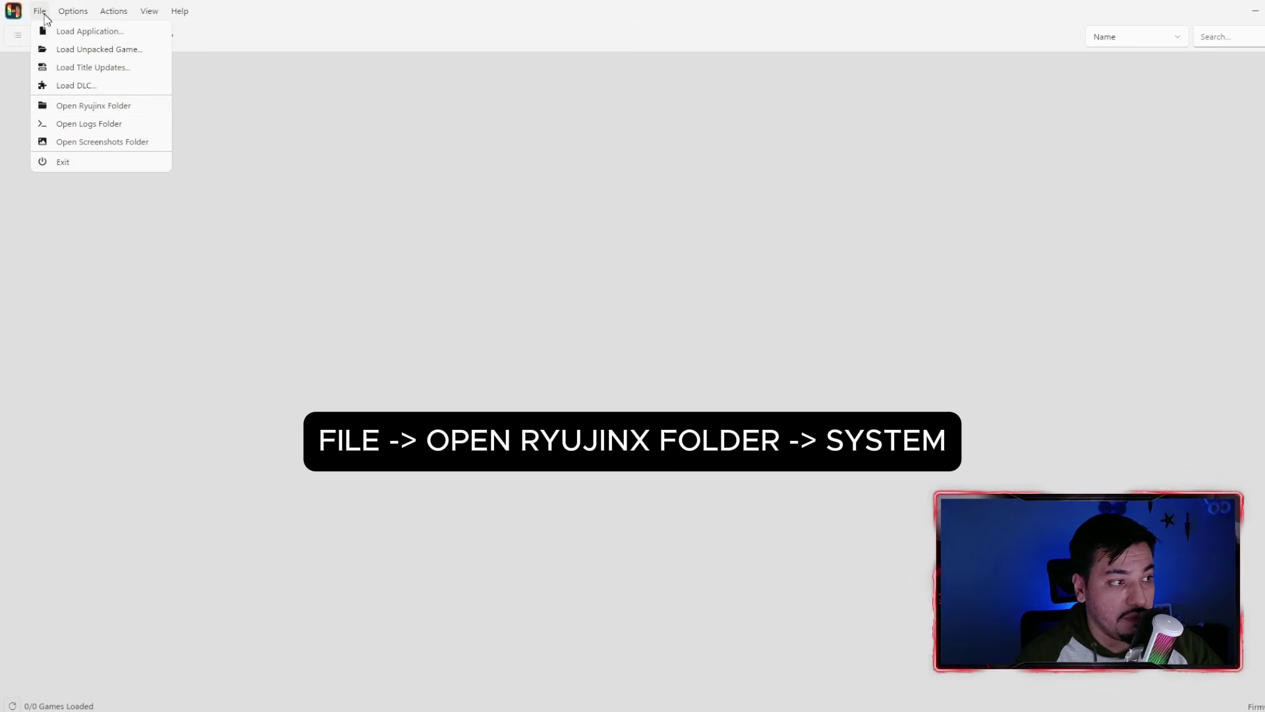
pyautogui.click(121, 107)
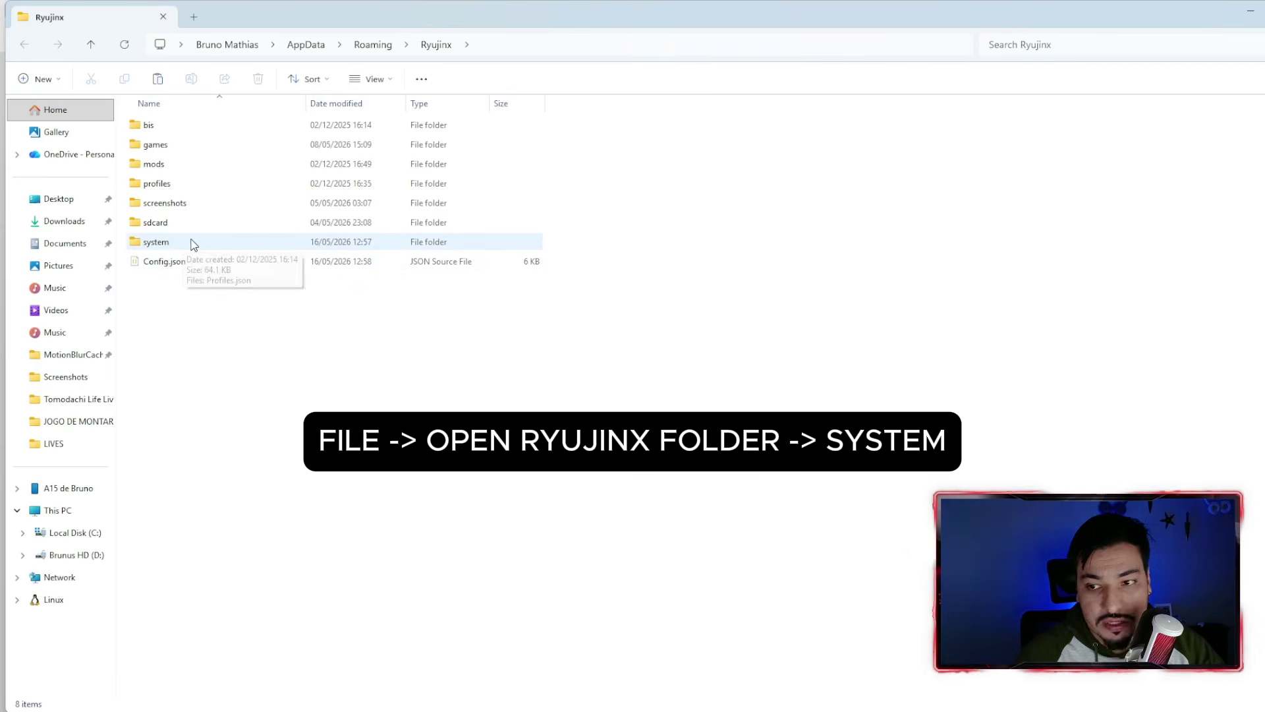
pyautogui.doubleClick(201, 245)
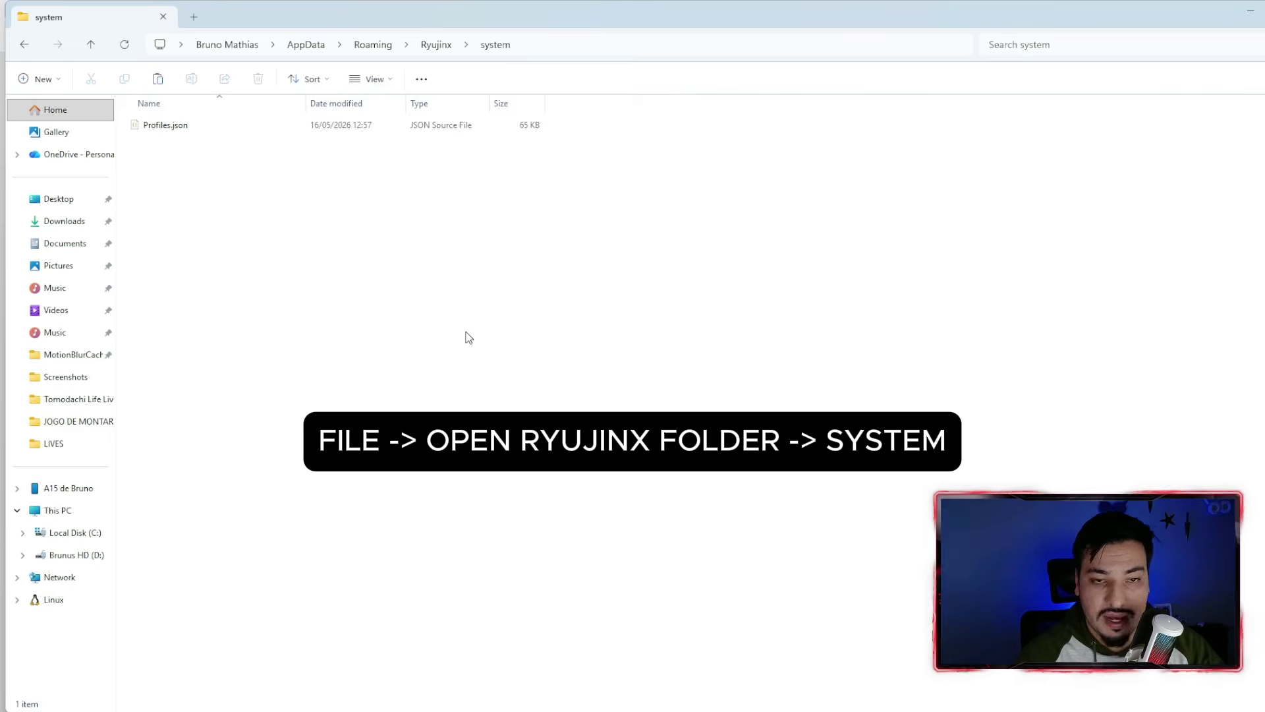
pyautogui.hotkey('ctrl', 'v')
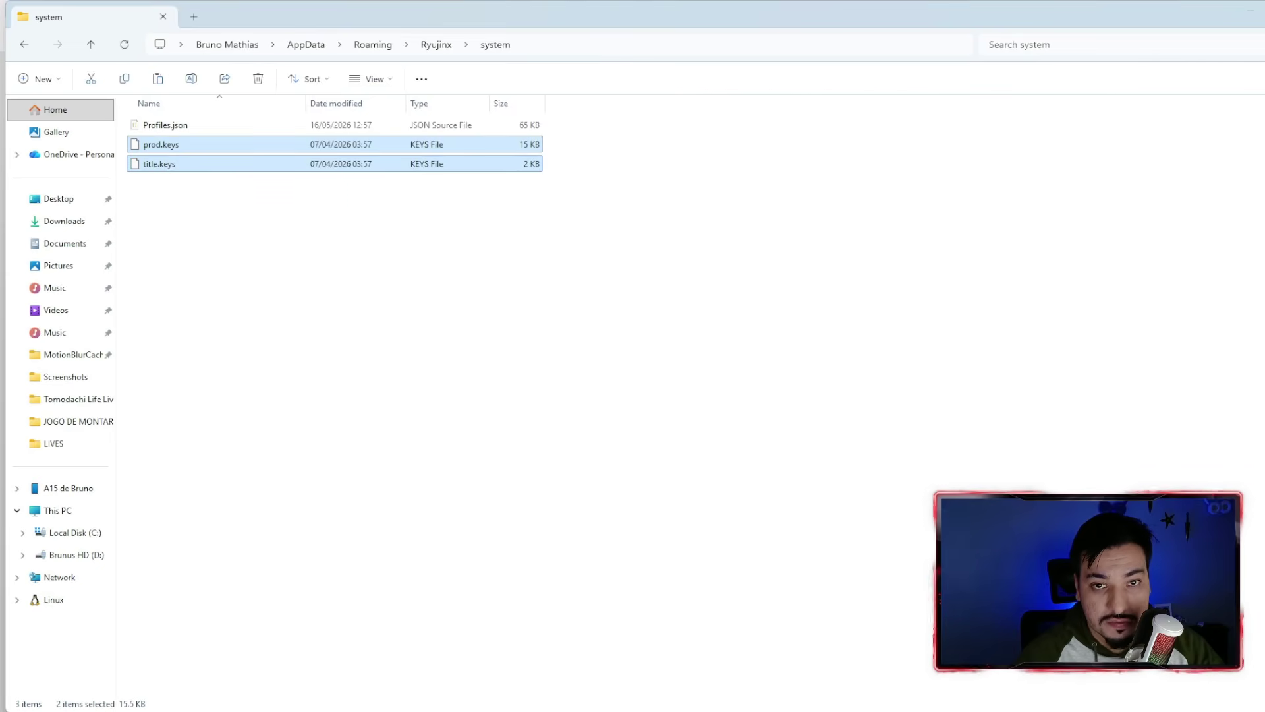
# - Return to Ryujinx and install the firmware from Firmware.22.1.0.zip, agreeing to replace the current system version
pyautogui.hotkey('alt', 'Tab')
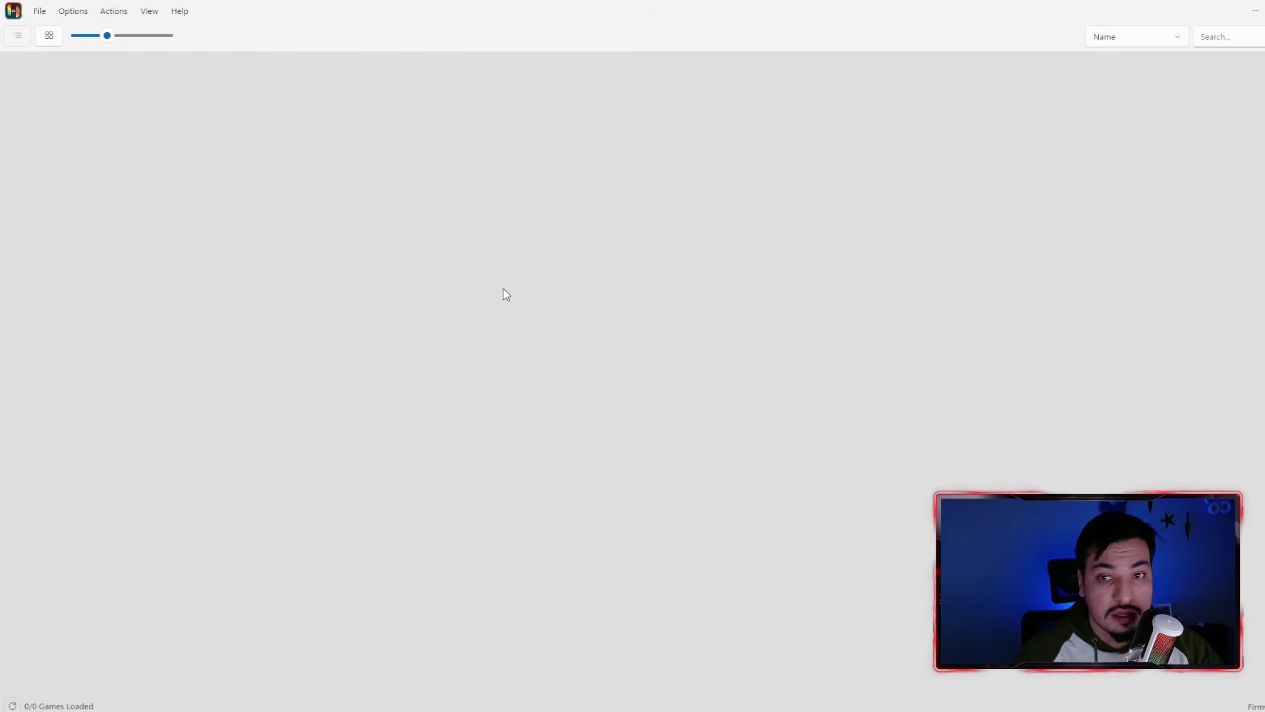
pyautogui.click(117, 11)
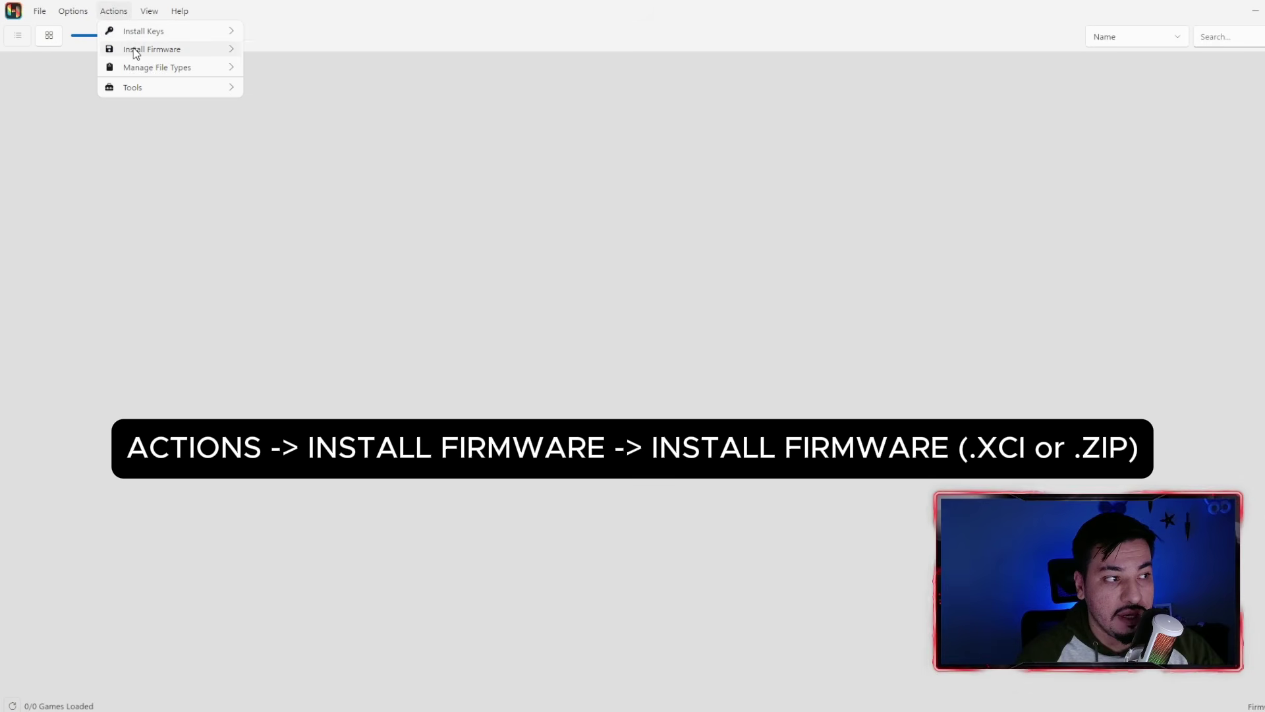
pyautogui.moveTo(134, 51)
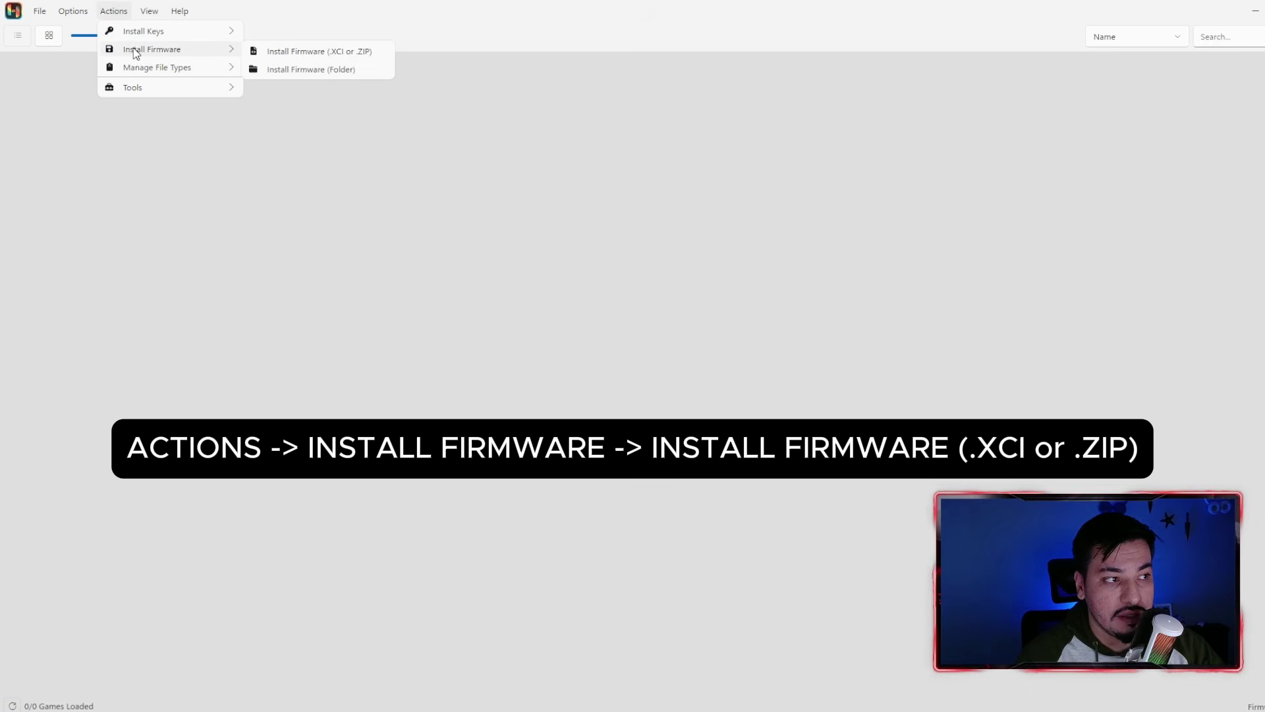
pyautogui.click(313, 58)
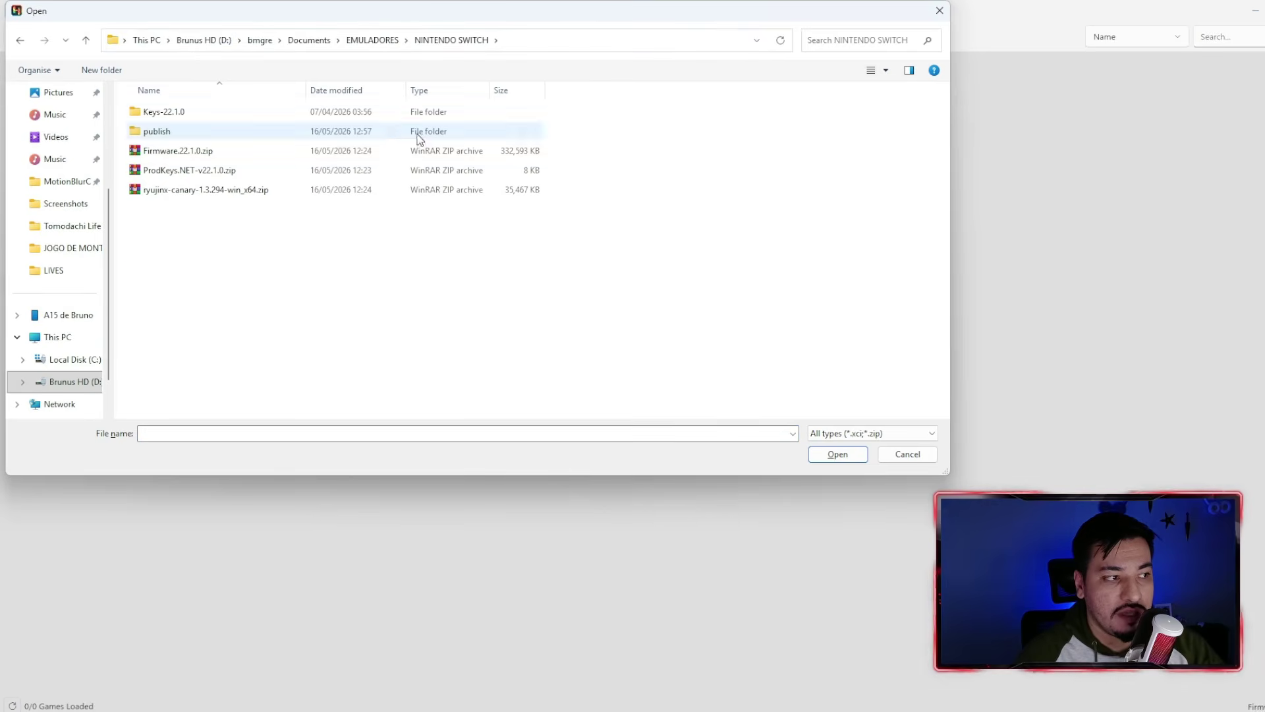
pyautogui.click(191, 151)
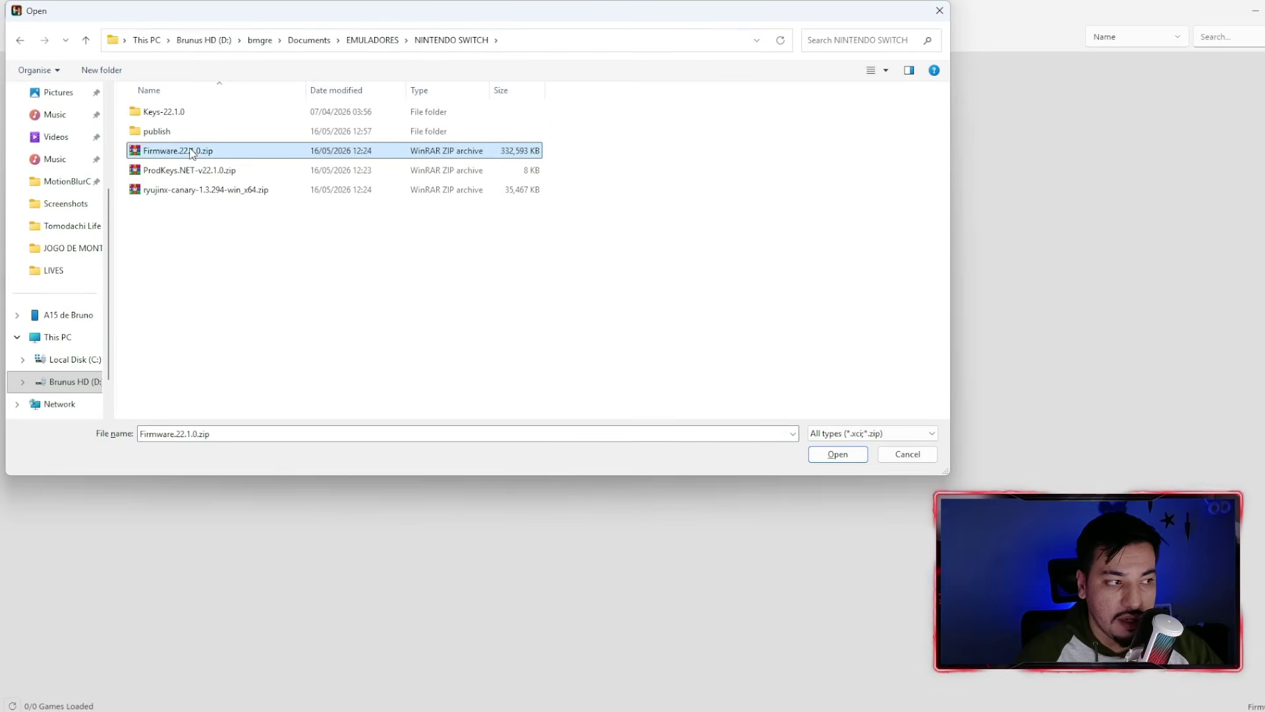
pyautogui.click(837, 454)
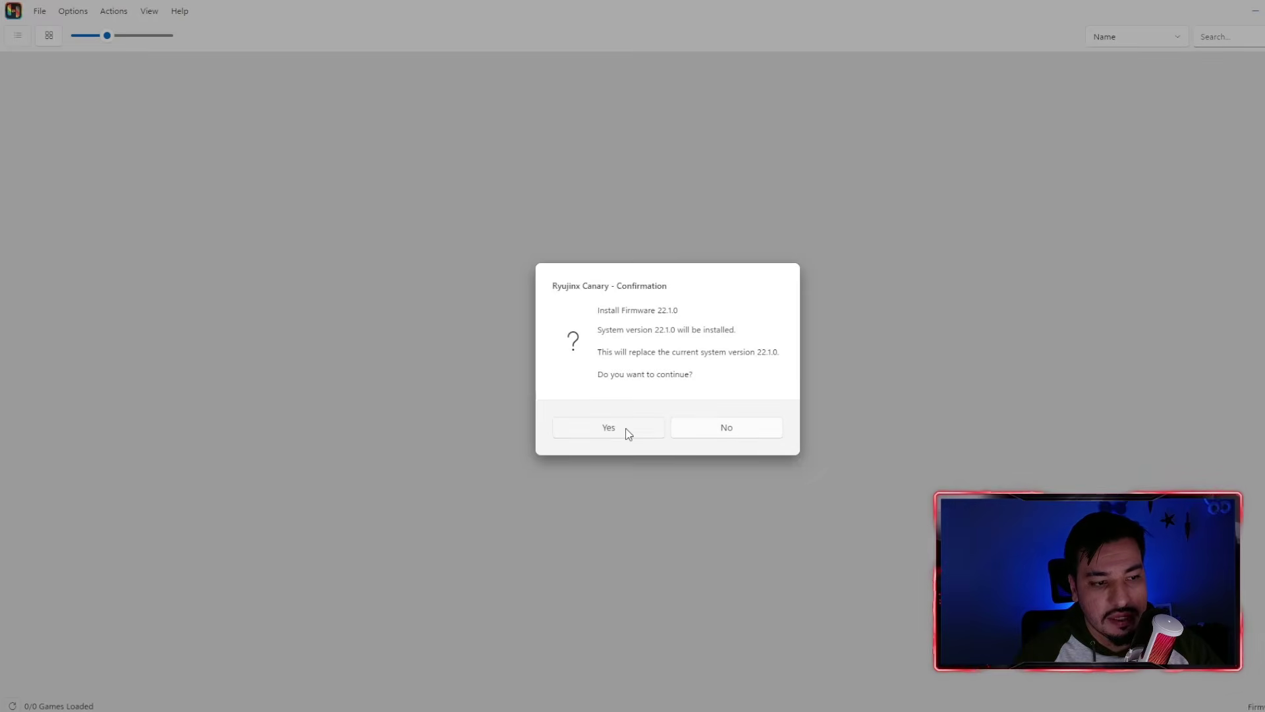
pyautogui.click(627, 432)
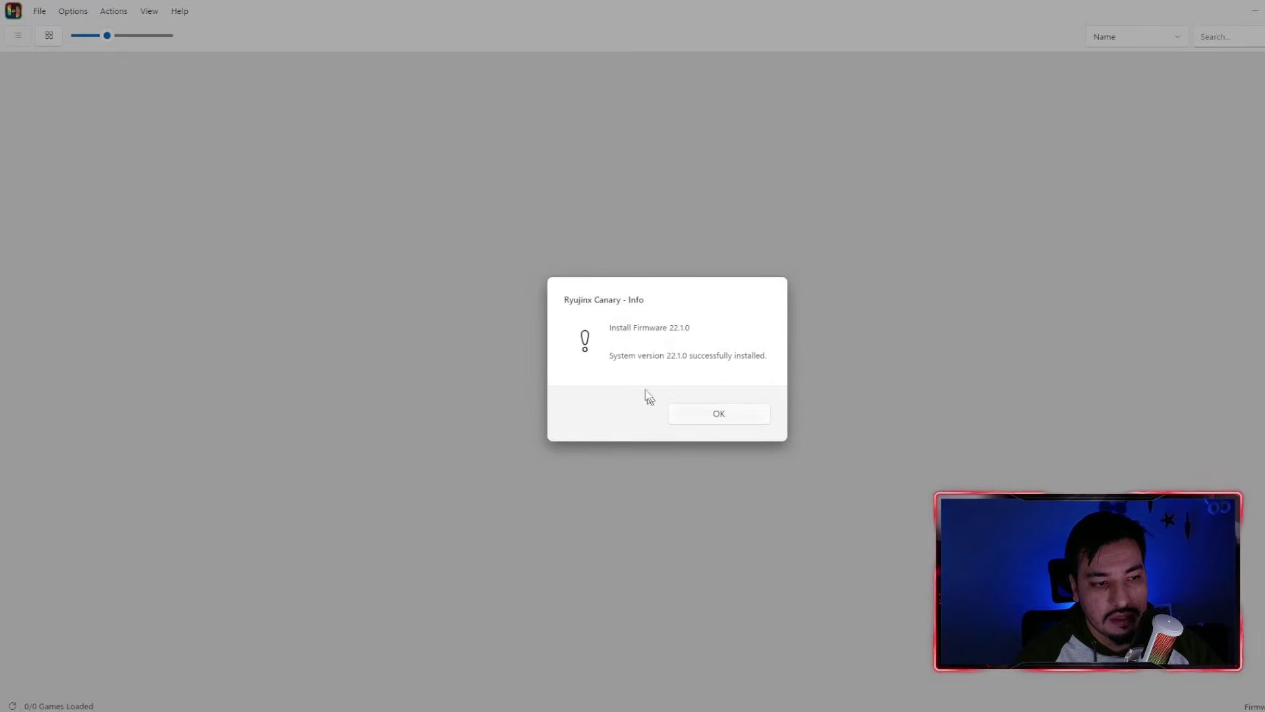
# - Dismiss the firmware notice and set Player 1's input device to Xbox One Controller (0) in the input settings
pyautogui.click(711, 414)
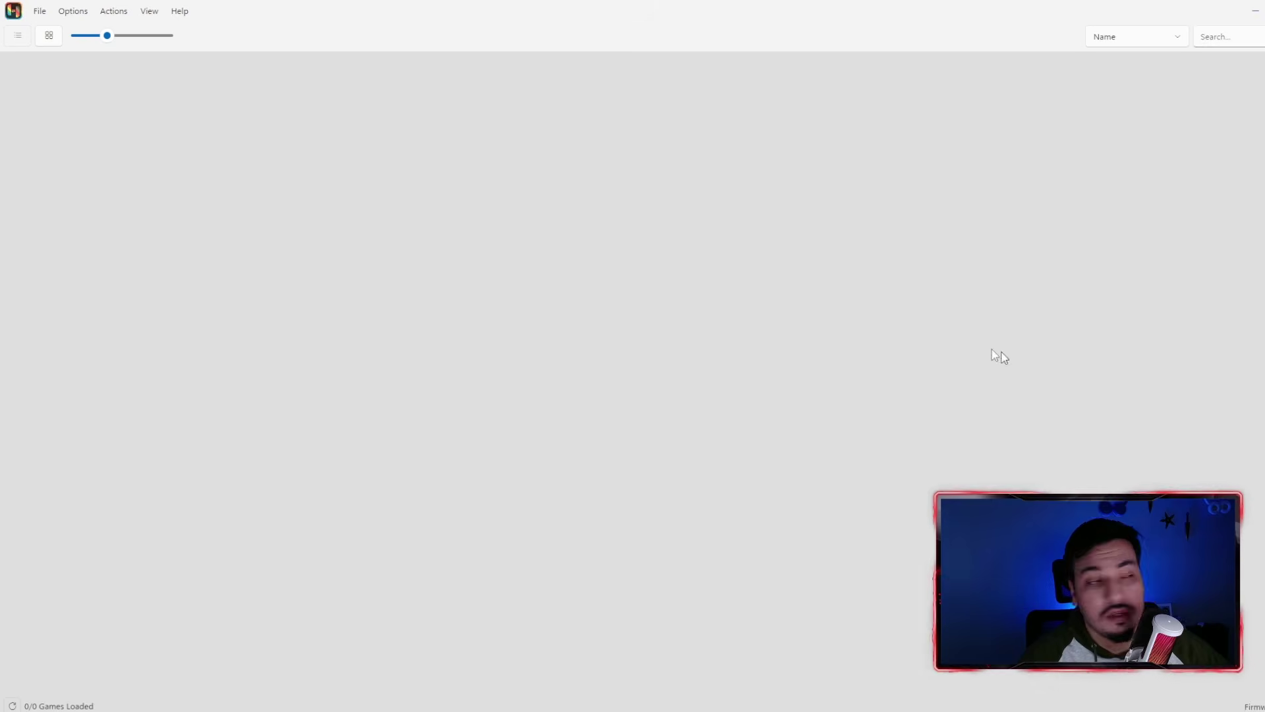
pyautogui.click(74, 13)
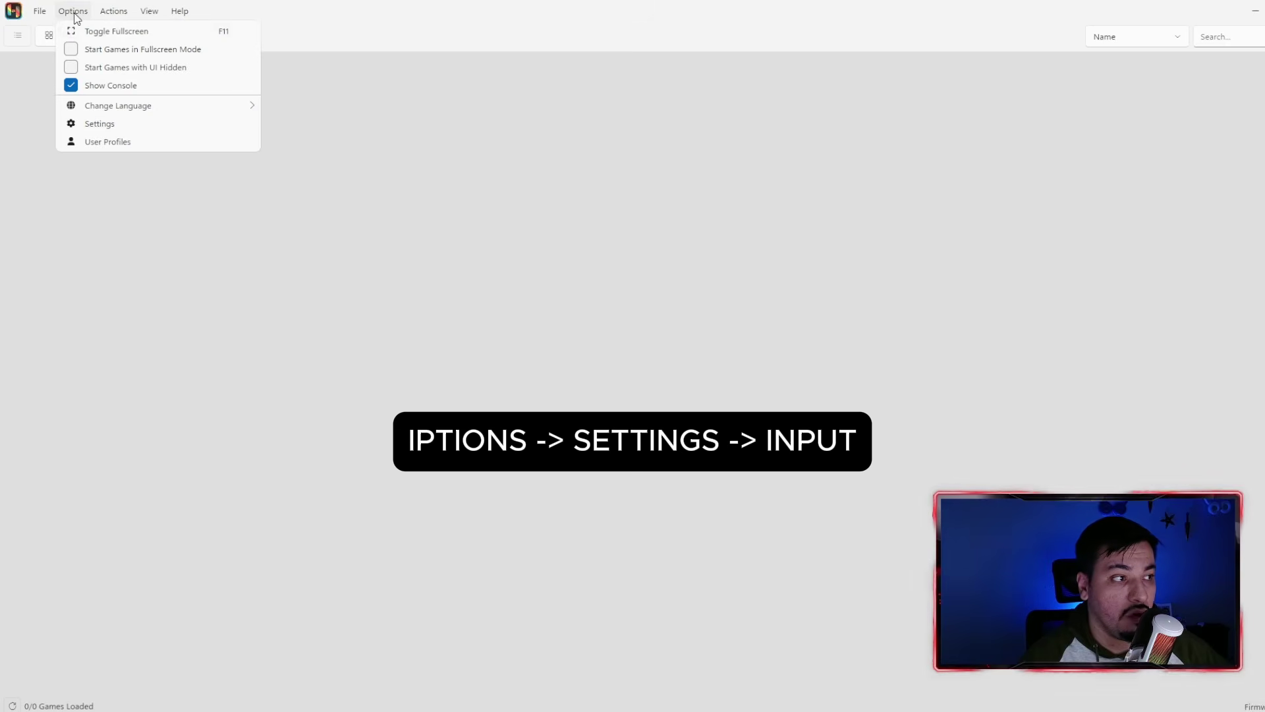
pyautogui.click(135, 124)
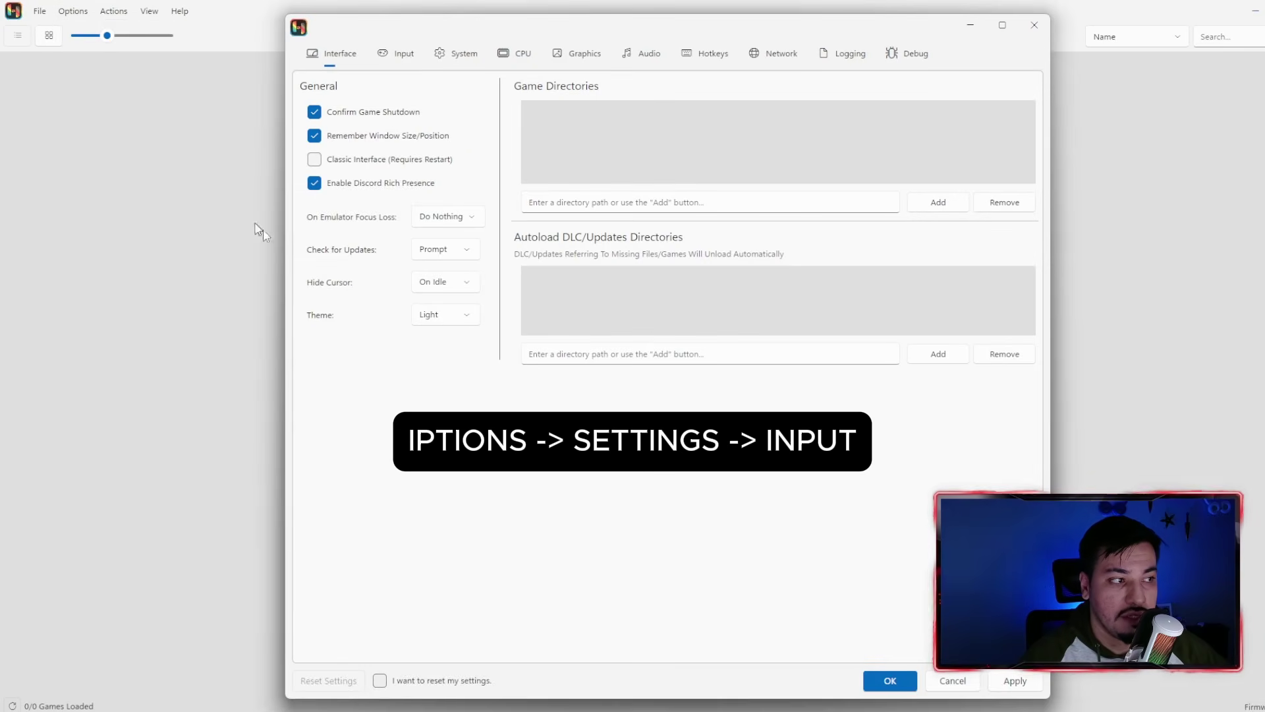
pyautogui.click(405, 58)
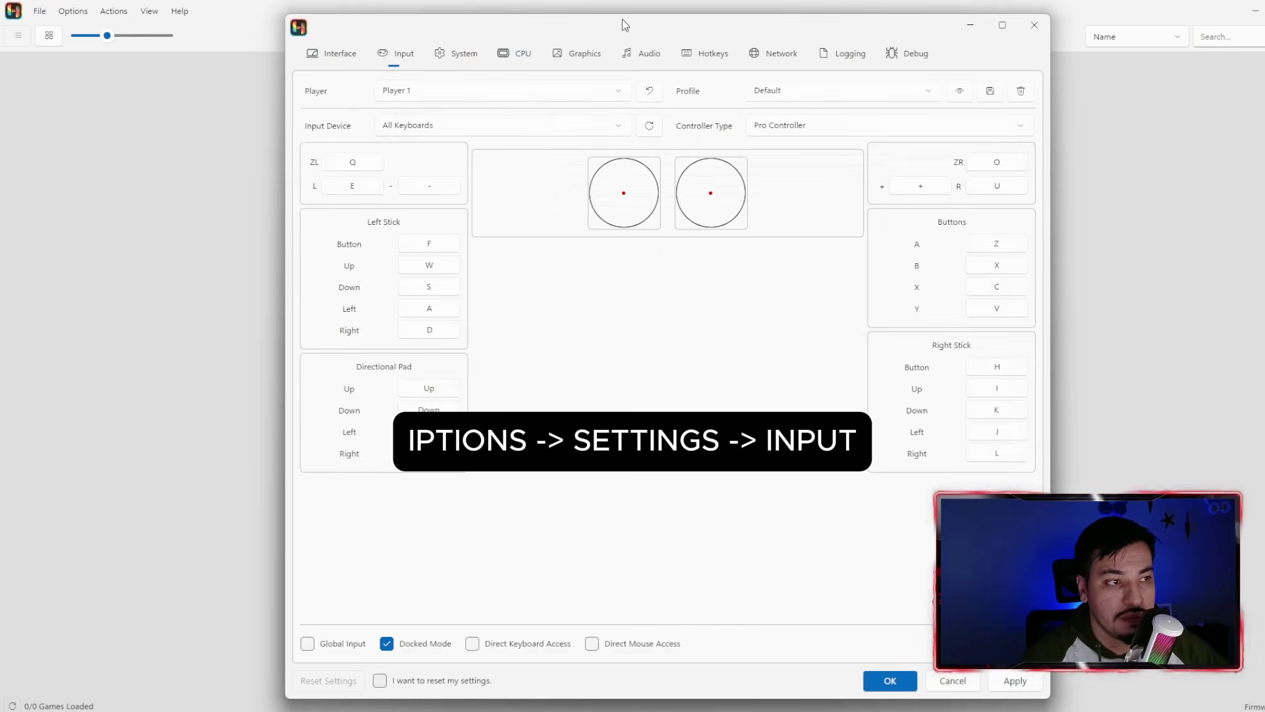
pyautogui.moveTo(622, 18); pyautogui.dragTo(480, 21)
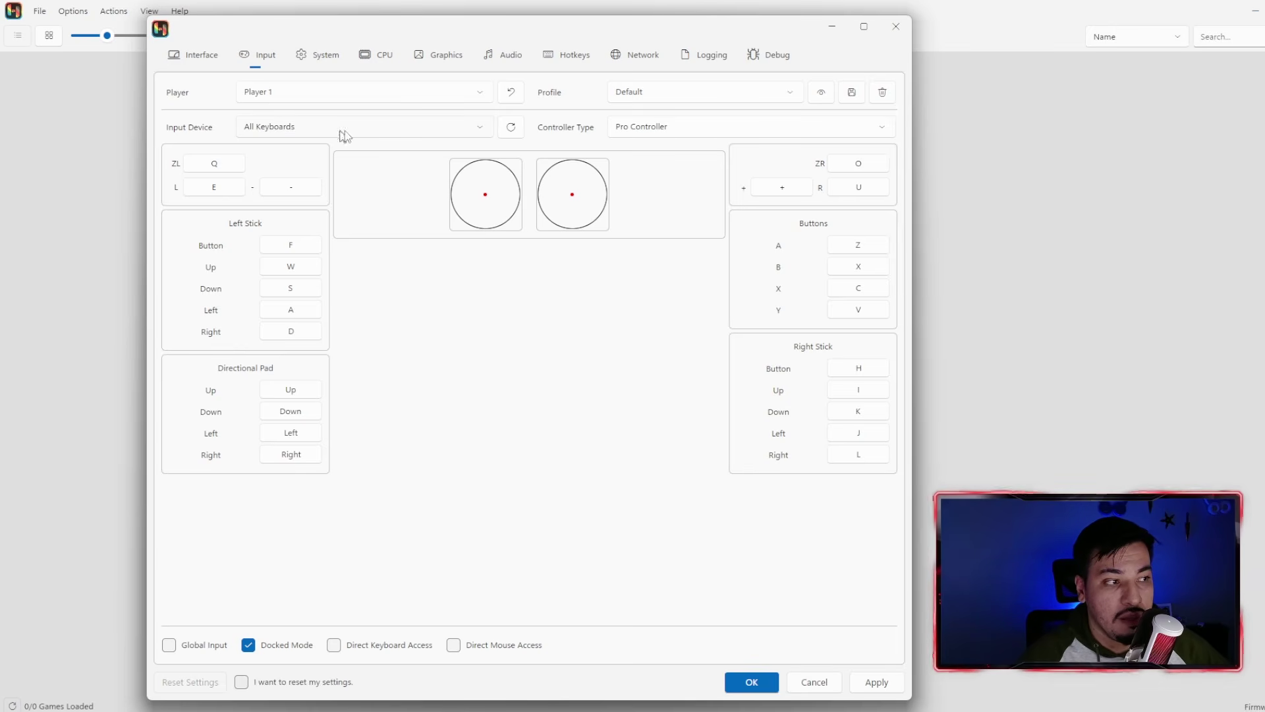
pyautogui.click(459, 133)
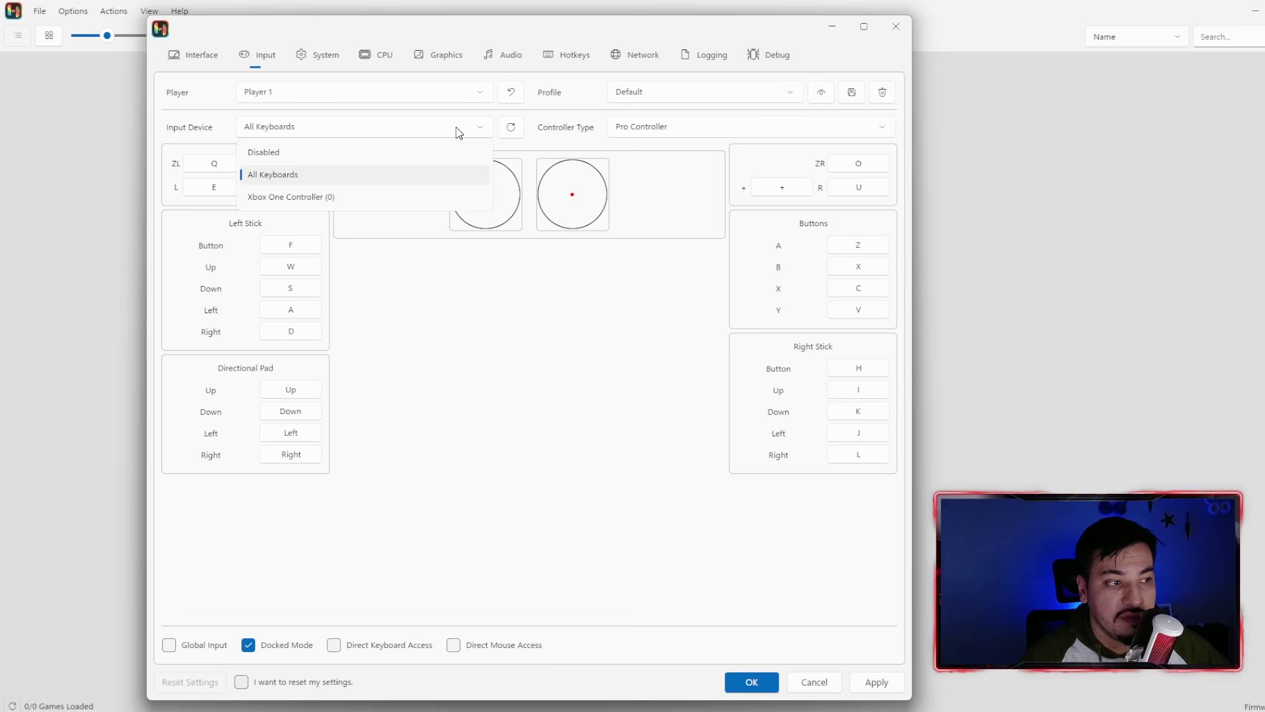
pyautogui.click(330, 198)
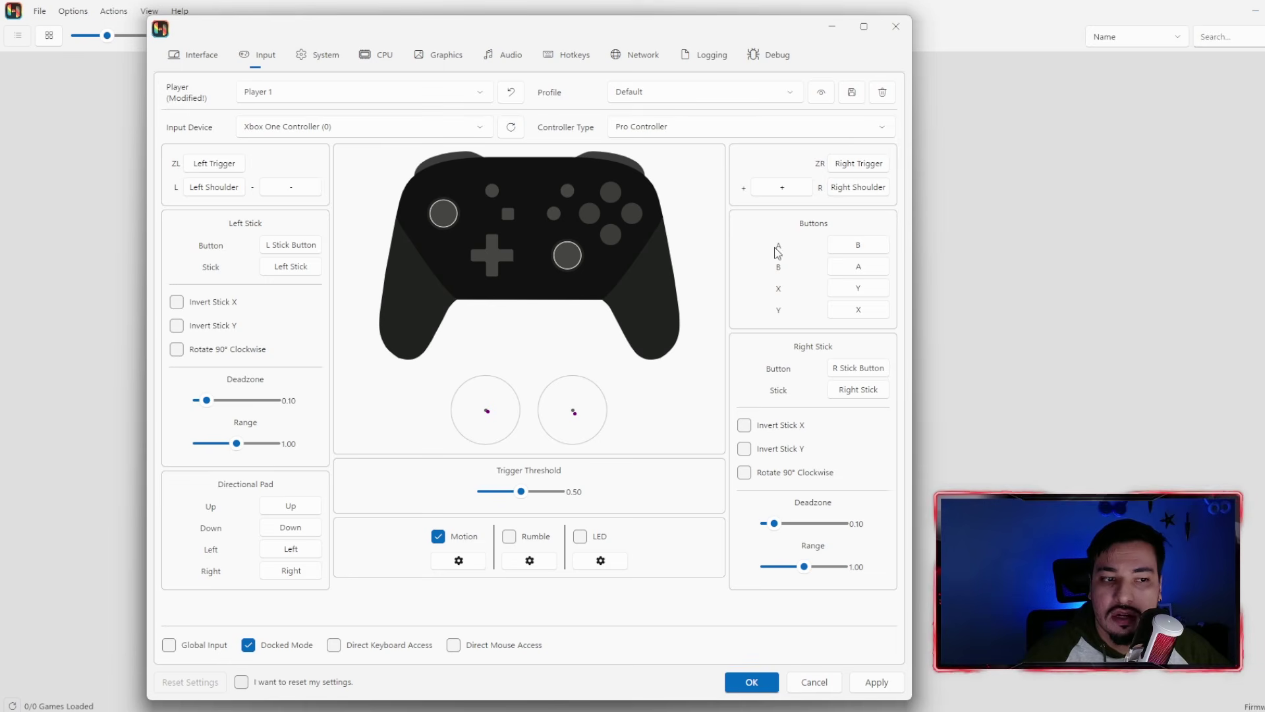
# - Remap Player 1's A, B, X and Y buttons to the controller's matching A, B, X and Y, and apply the changes
pyautogui.click(858, 251)
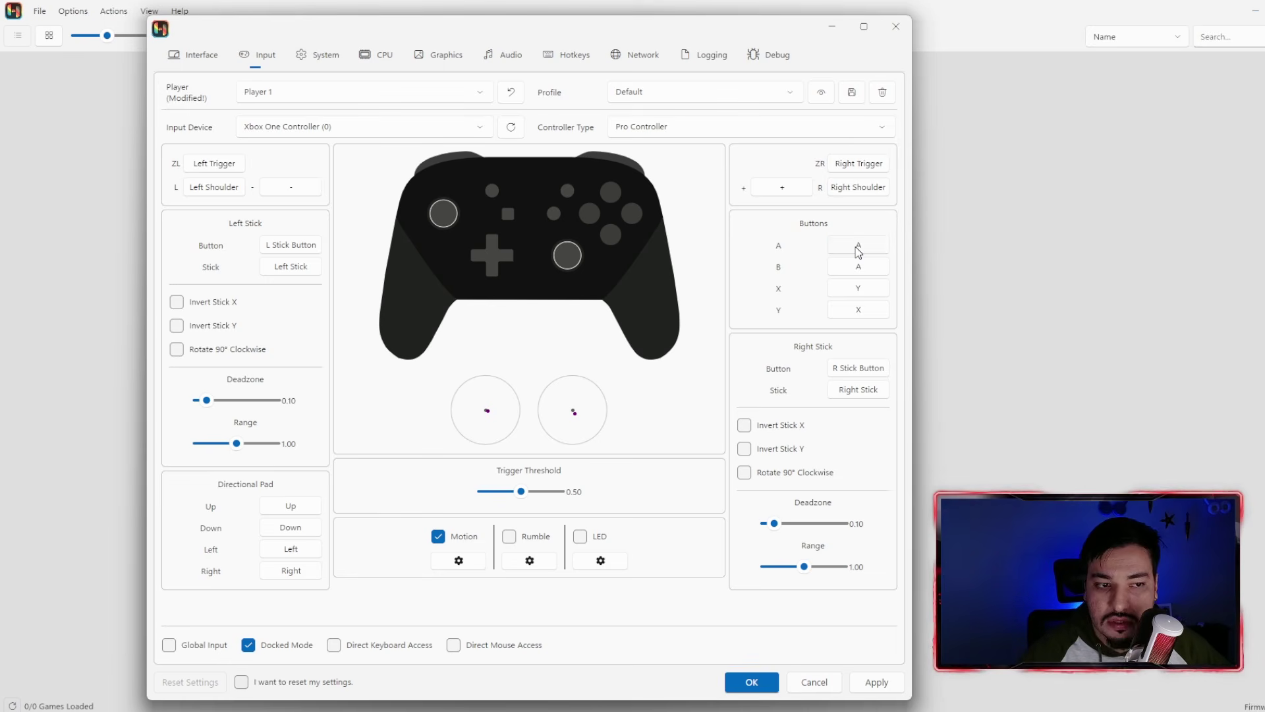
pyautogui.click(861, 270)
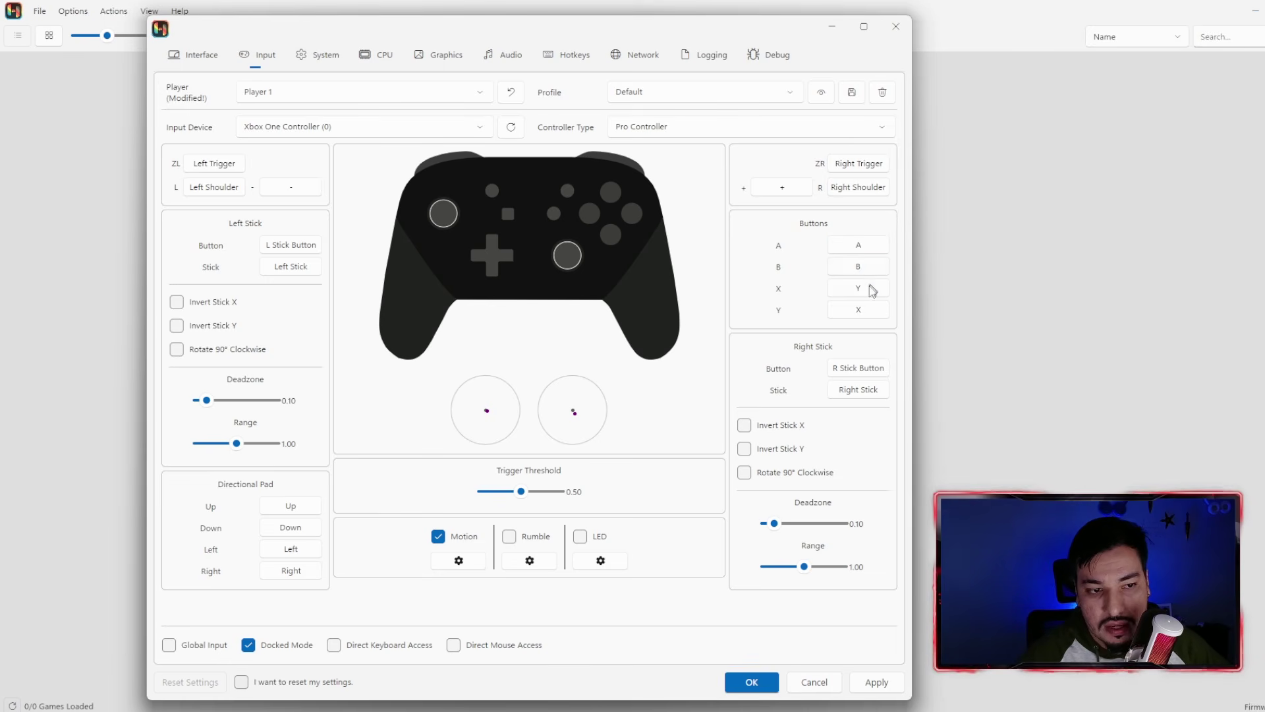
pyautogui.click(867, 292)
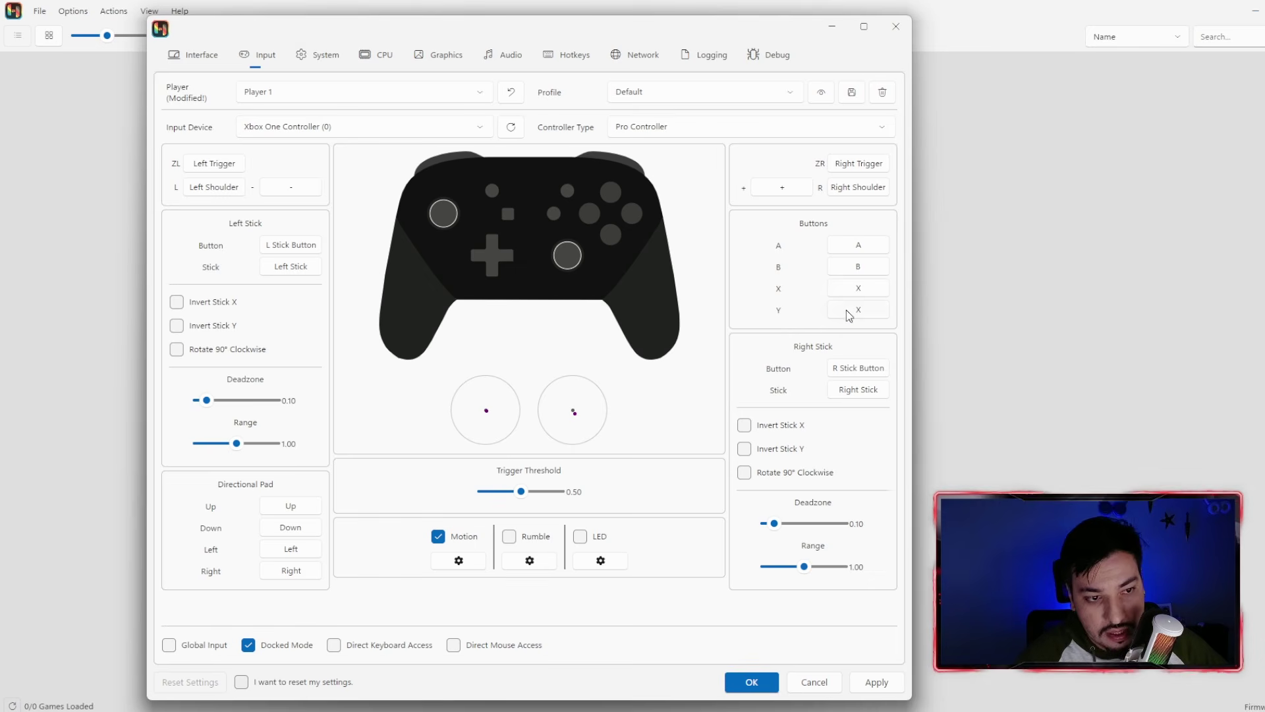
pyautogui.click(851, 311)
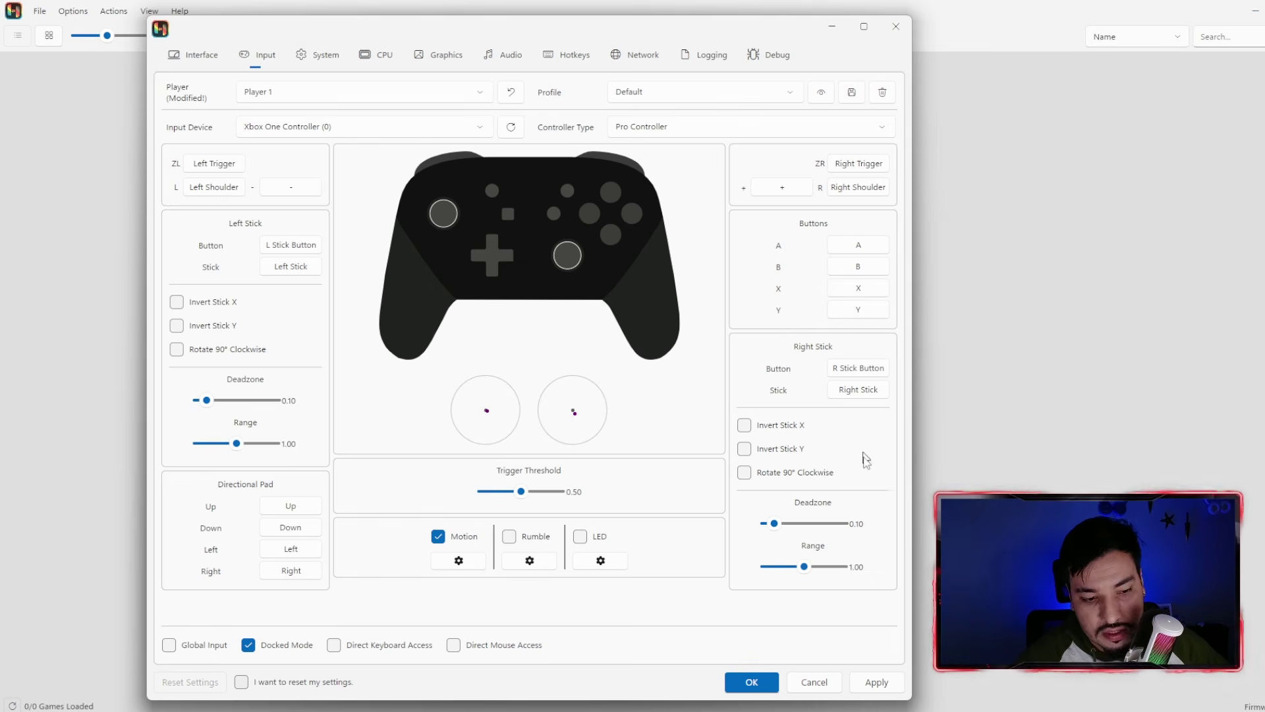
pyautogui.click(876, 687)
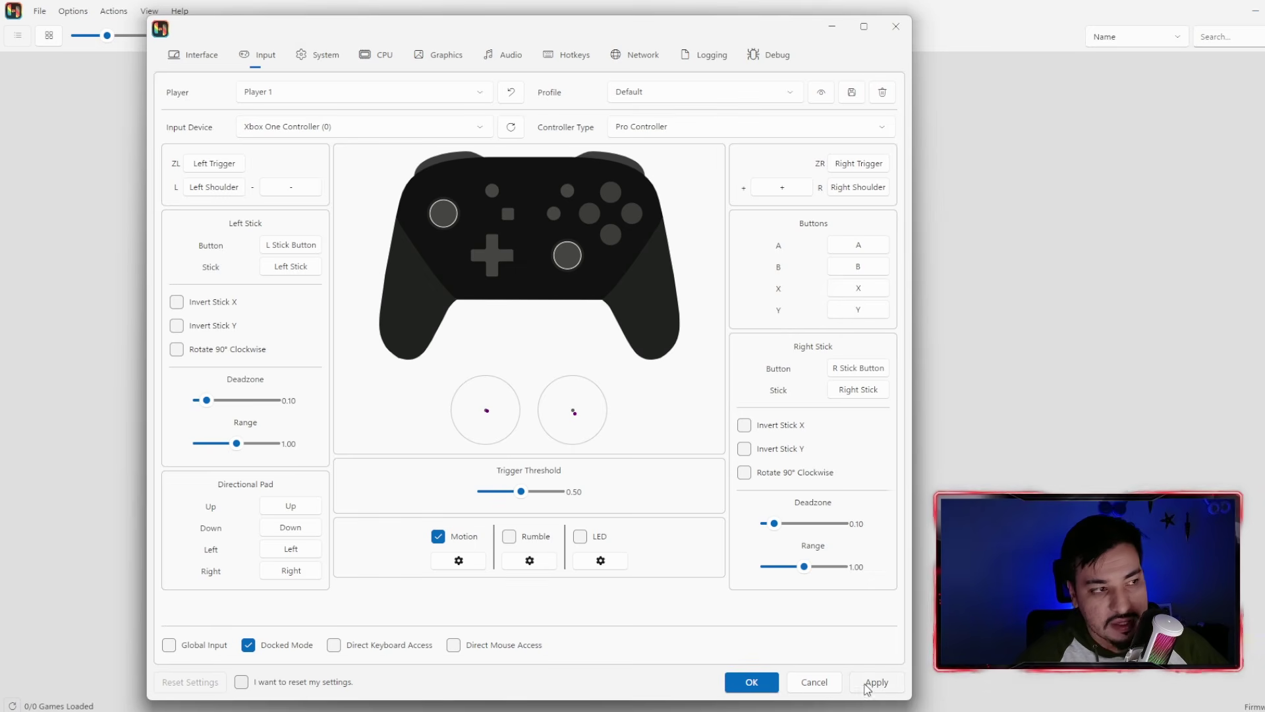
# - Enable Ignore Missing Services and Ignore Controller Applet among the system hacks
pyautogui.click(327, 58)
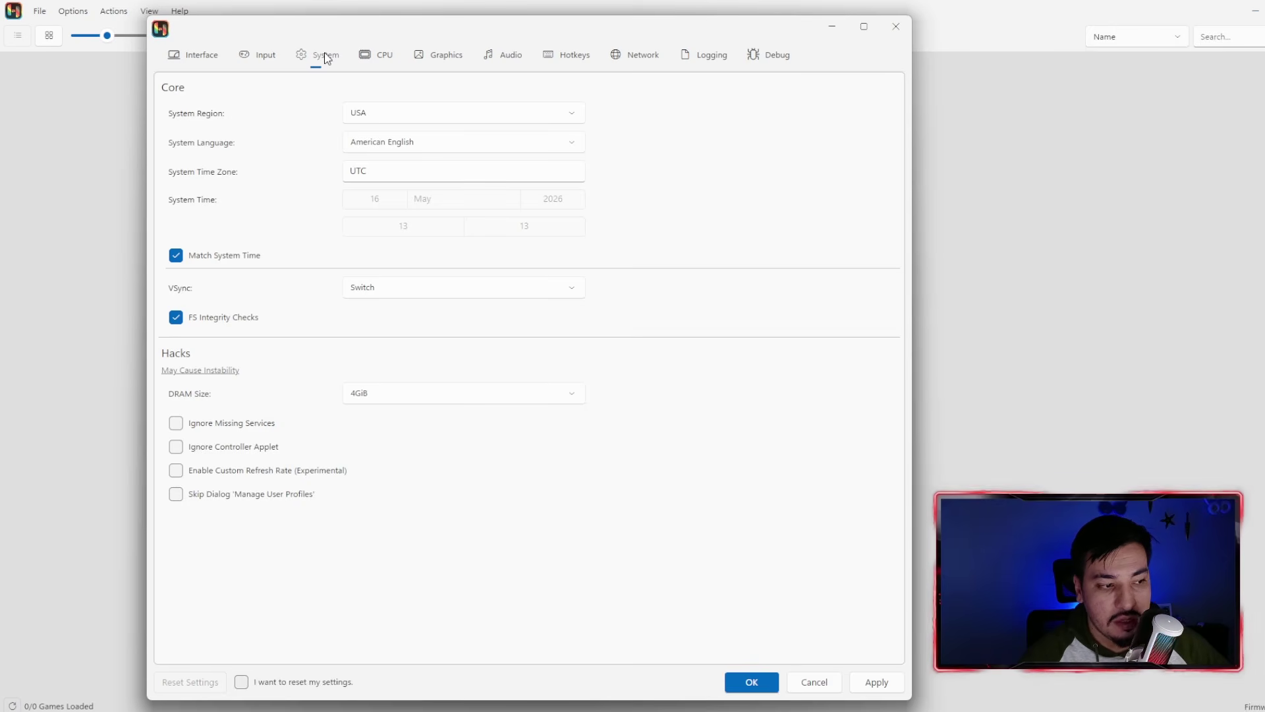
pyautogui.click(182, 428)
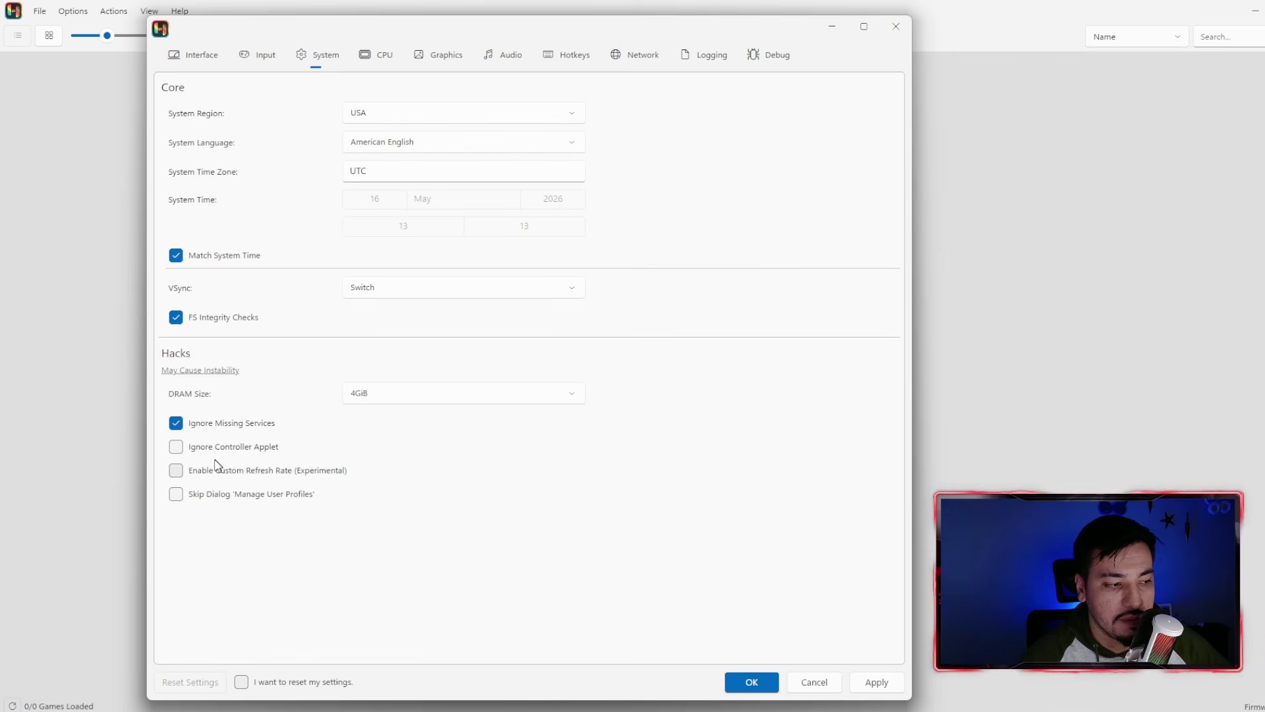
pyautogui.click(176, 450)
# - Review the CPU settings and the available graphics backend options without changing them
pyautogui.click(388, 60)
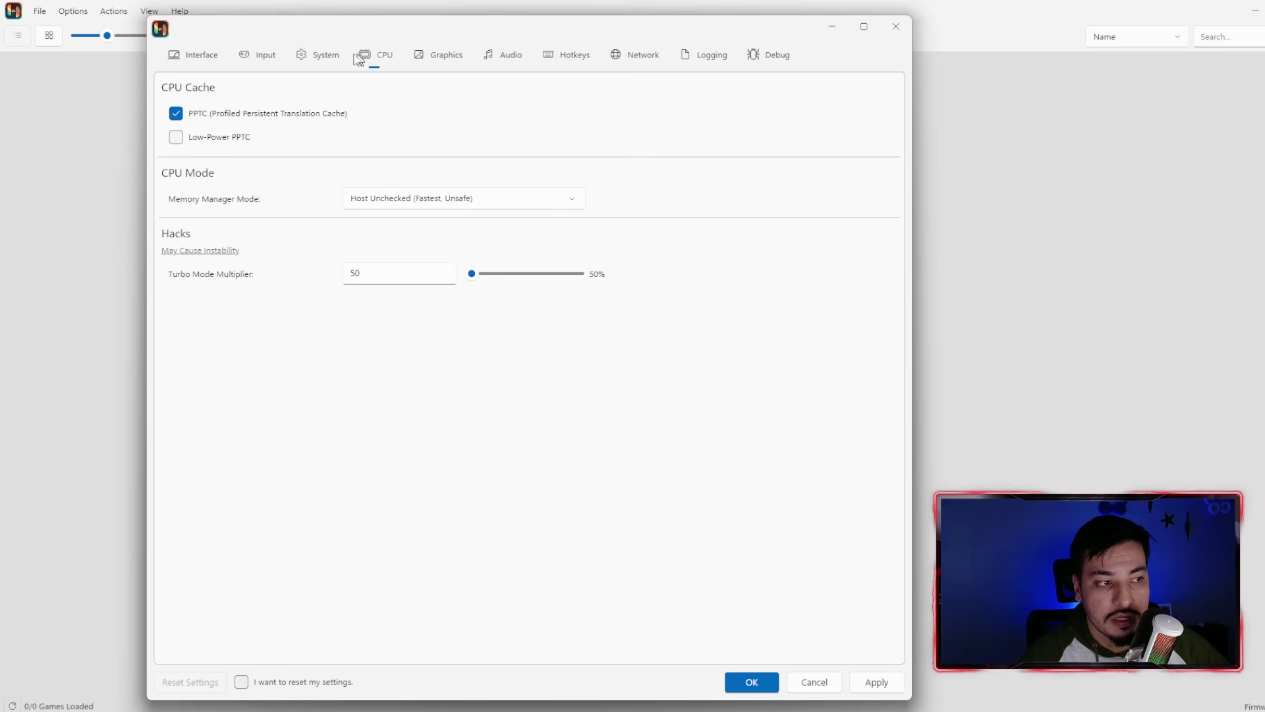
pyautogui.click(444, 58)
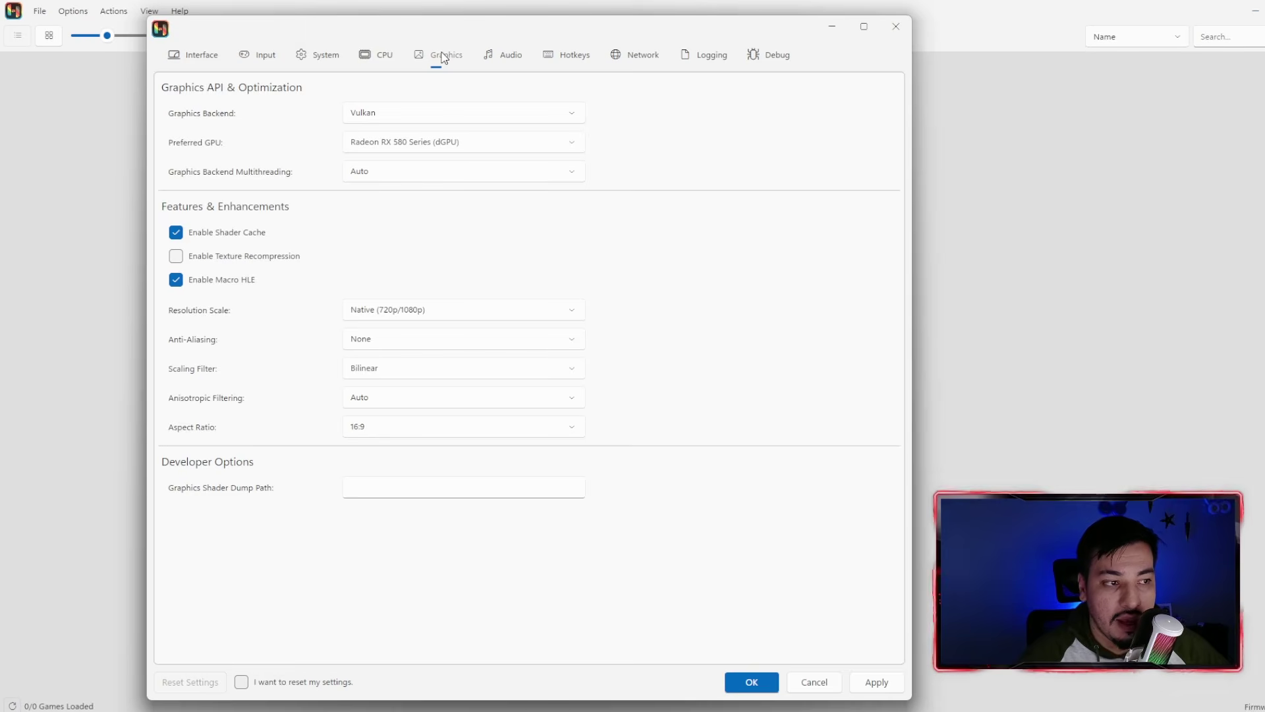
pyautogui.click(450, 116)
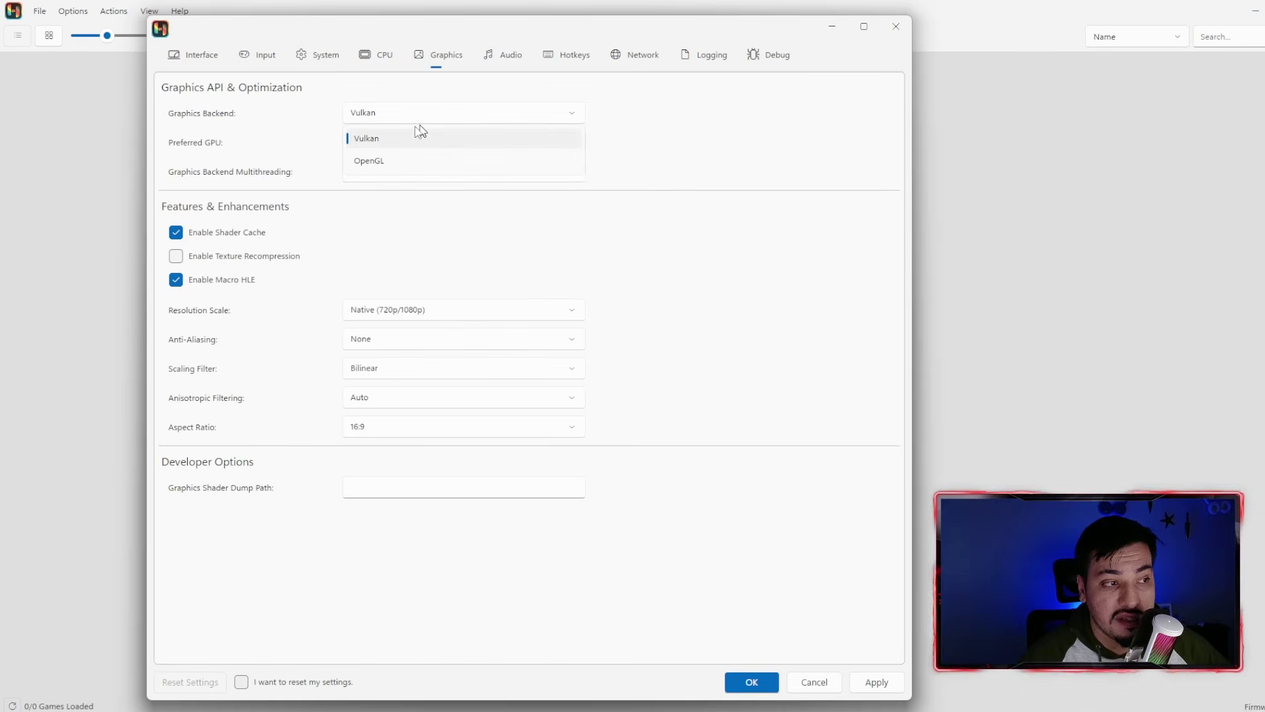
pyautogui.click(693, 143)
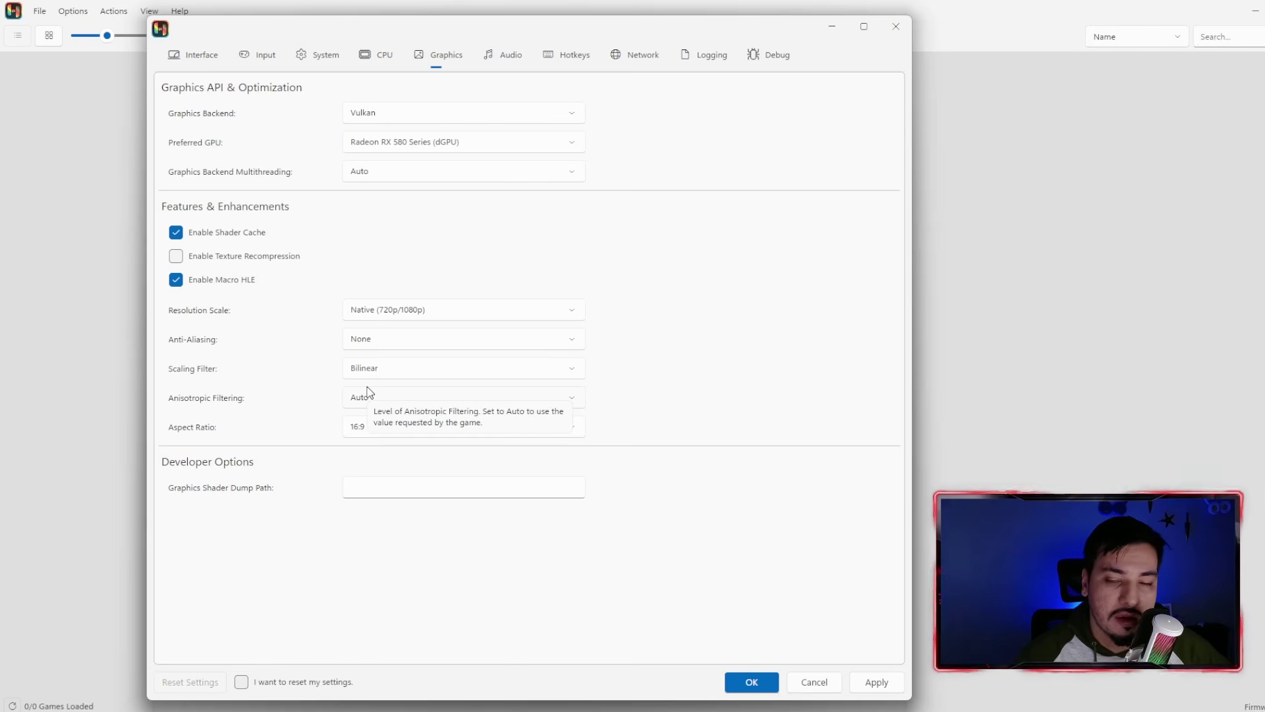
# - Set the multiplayer mode to RyuLDN, disable P2P network hosting and save the settings
pyautogui.click(636, 57)
pyautogui.click(410, 112)
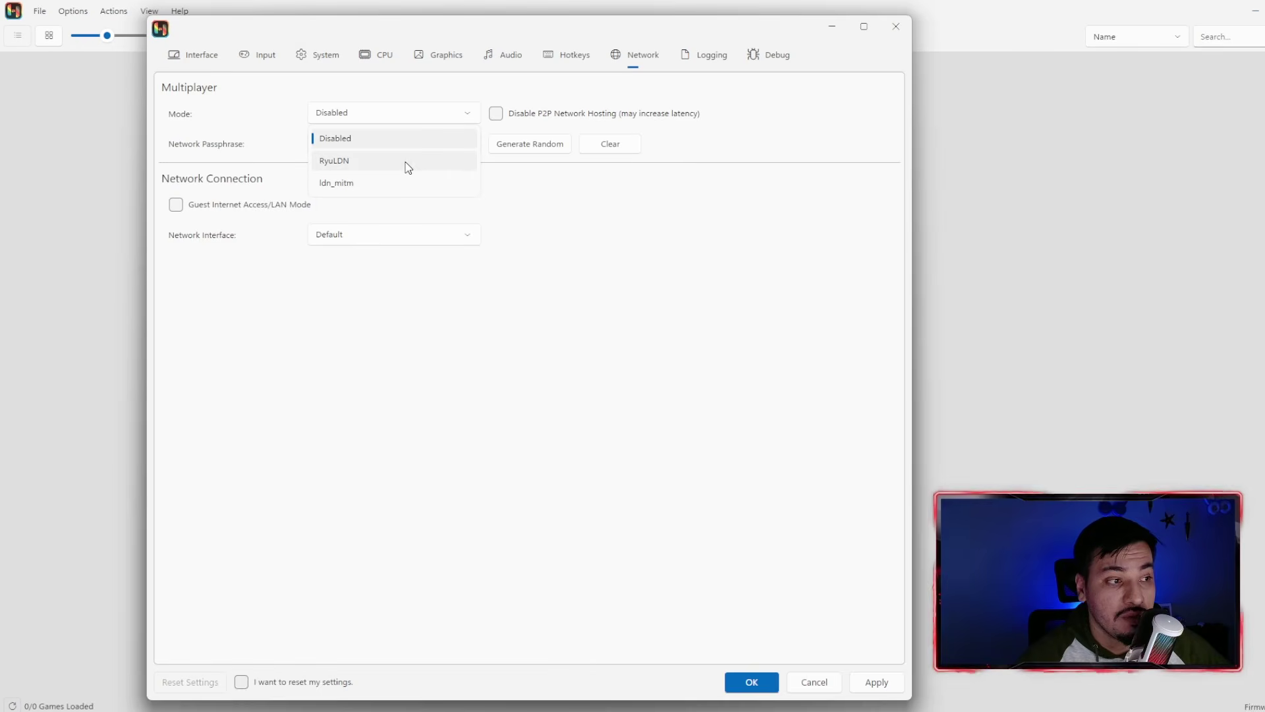
pyautogui.click(331, 161)
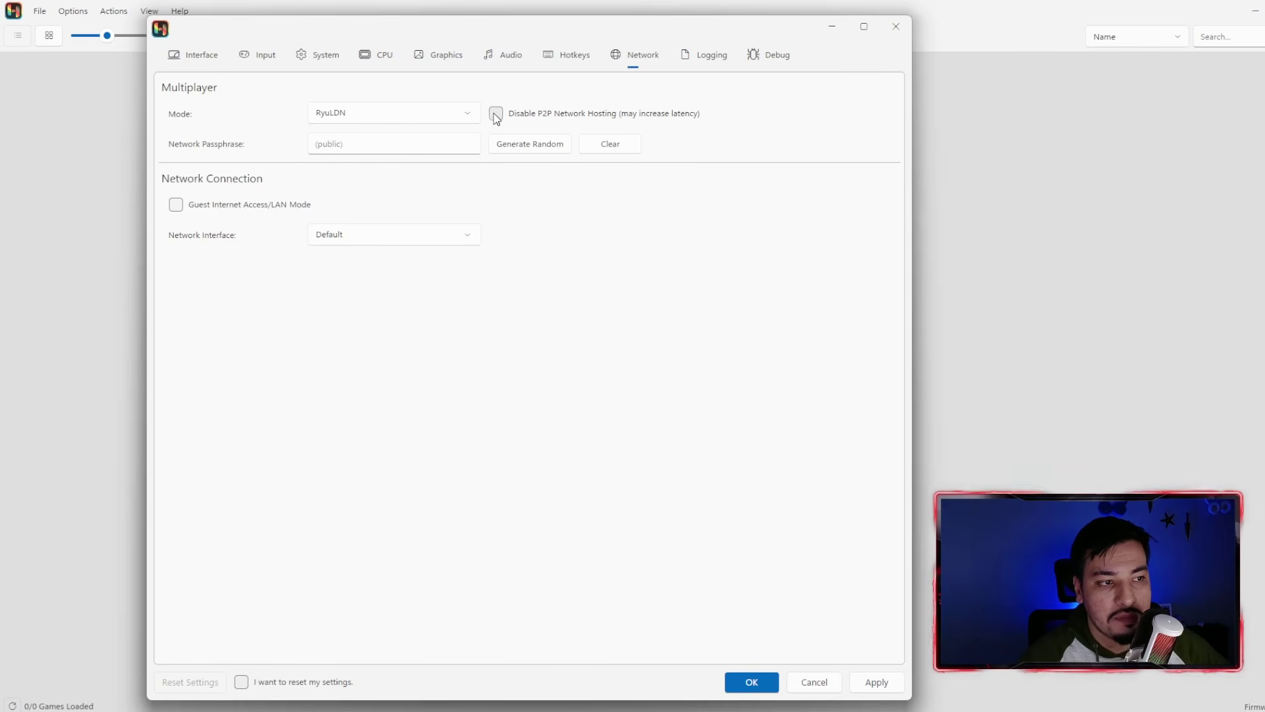
pyautogui.click(496, 118)
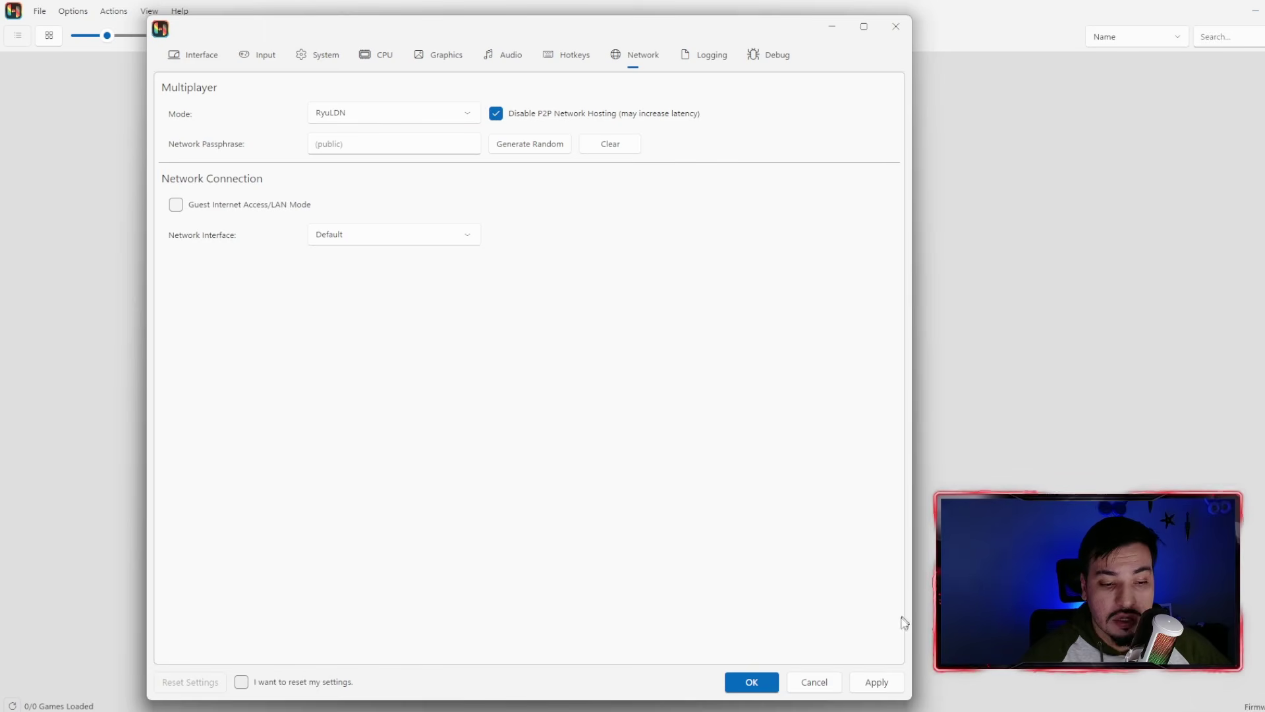
pyautogui.click(743, 685)
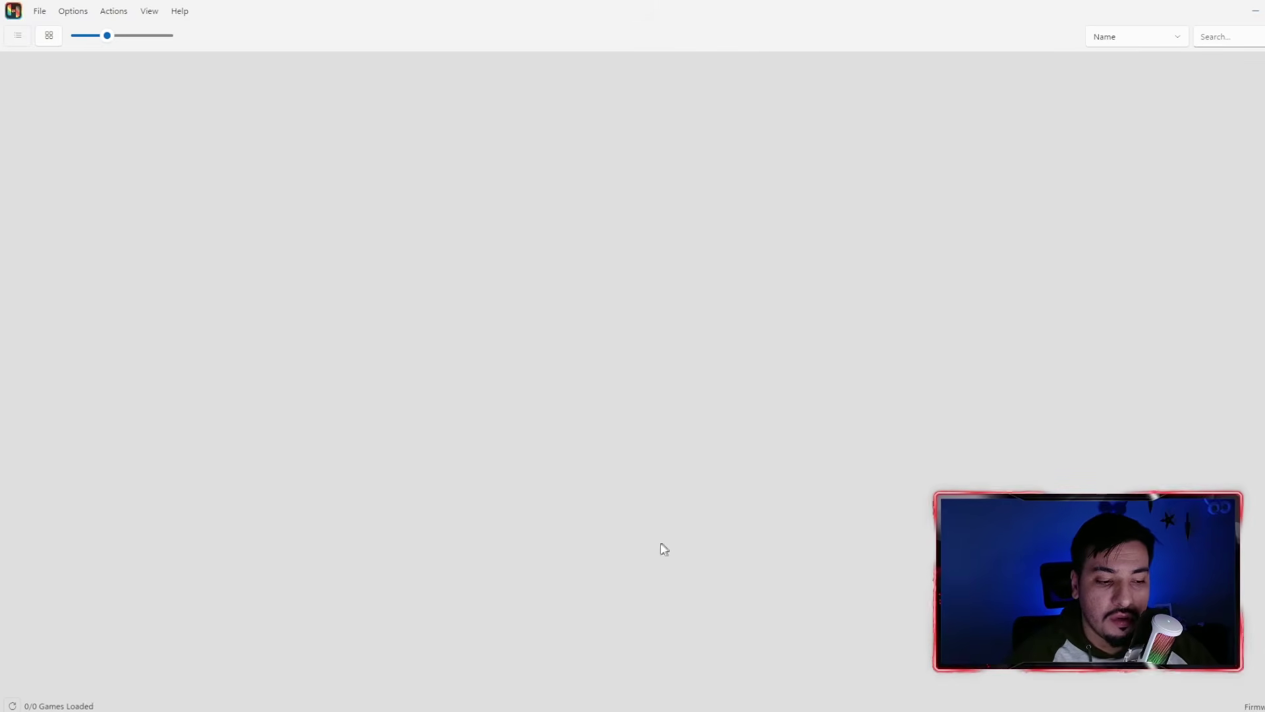
# - Switch to File Explorer and delete the three zip archives and the Keys-22.1.0 folder from the NINTENDO SWITCH folder
pyautogui.click(607, 695)
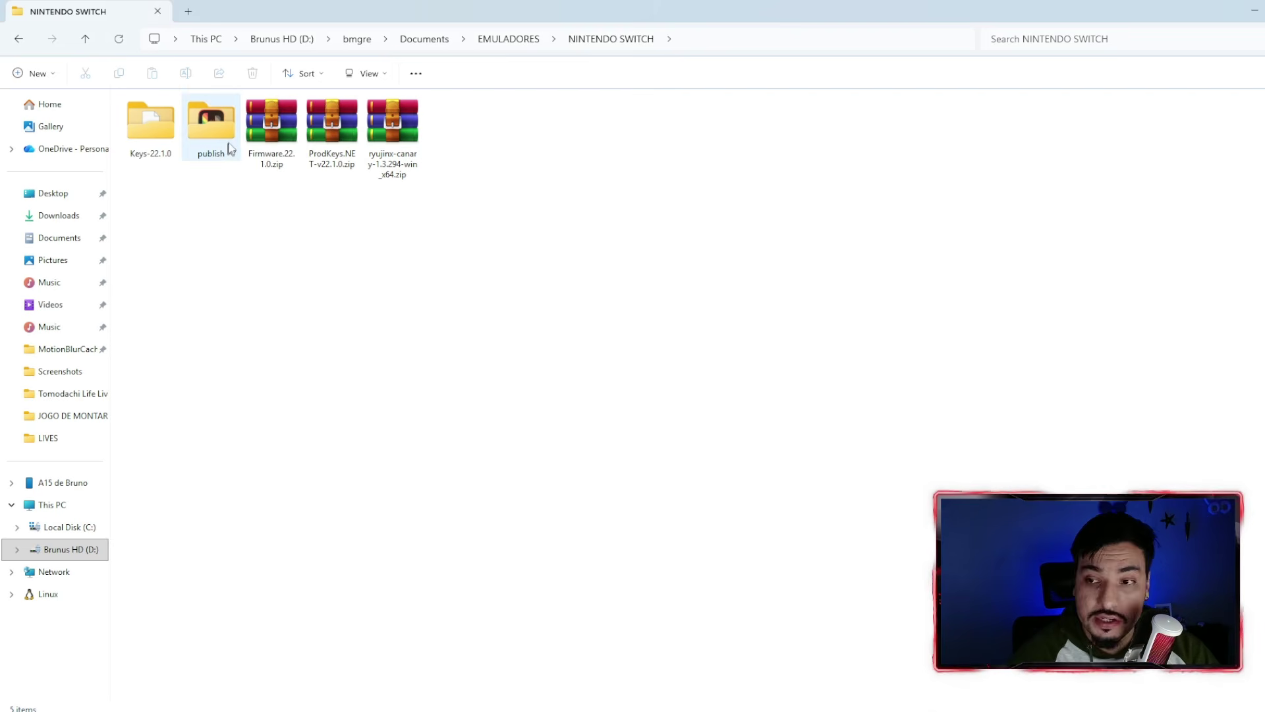
pyautogui.moveTo(498, 195); pyautogui.dragTo(282, 115)
pyautogui.press('Delete')
pyautogui.click(134, 125)
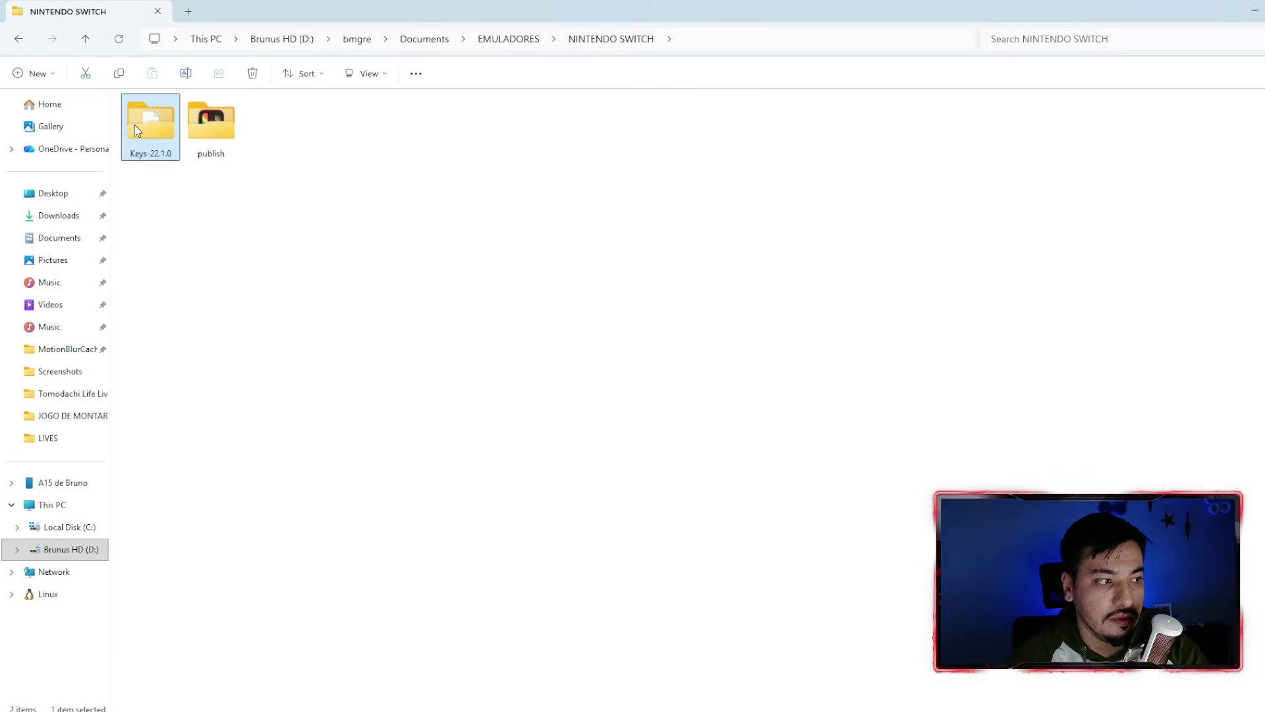
pyautogui.press('Delete')
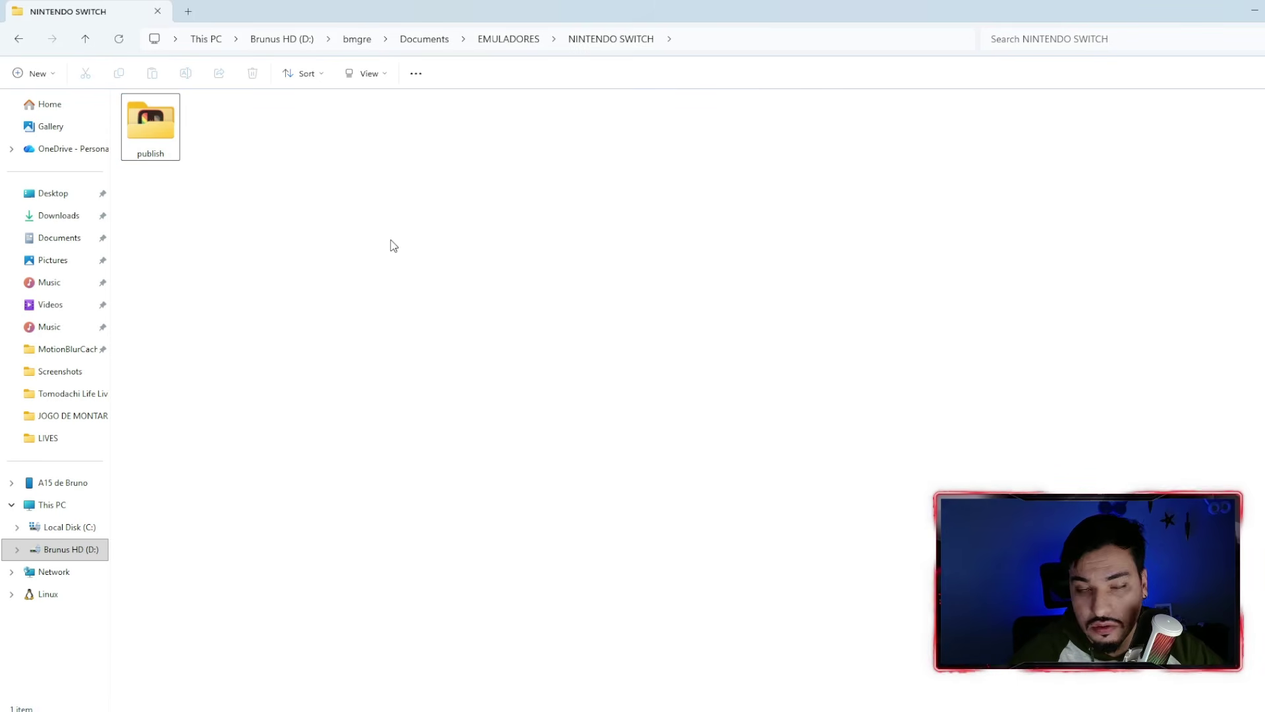
# - Create a folder named JOGOS beside the publish folder
pyautogui.click(34, 74)
pyautogui.click(48, 106)
pyautogui.hotkey('alt', 'd')
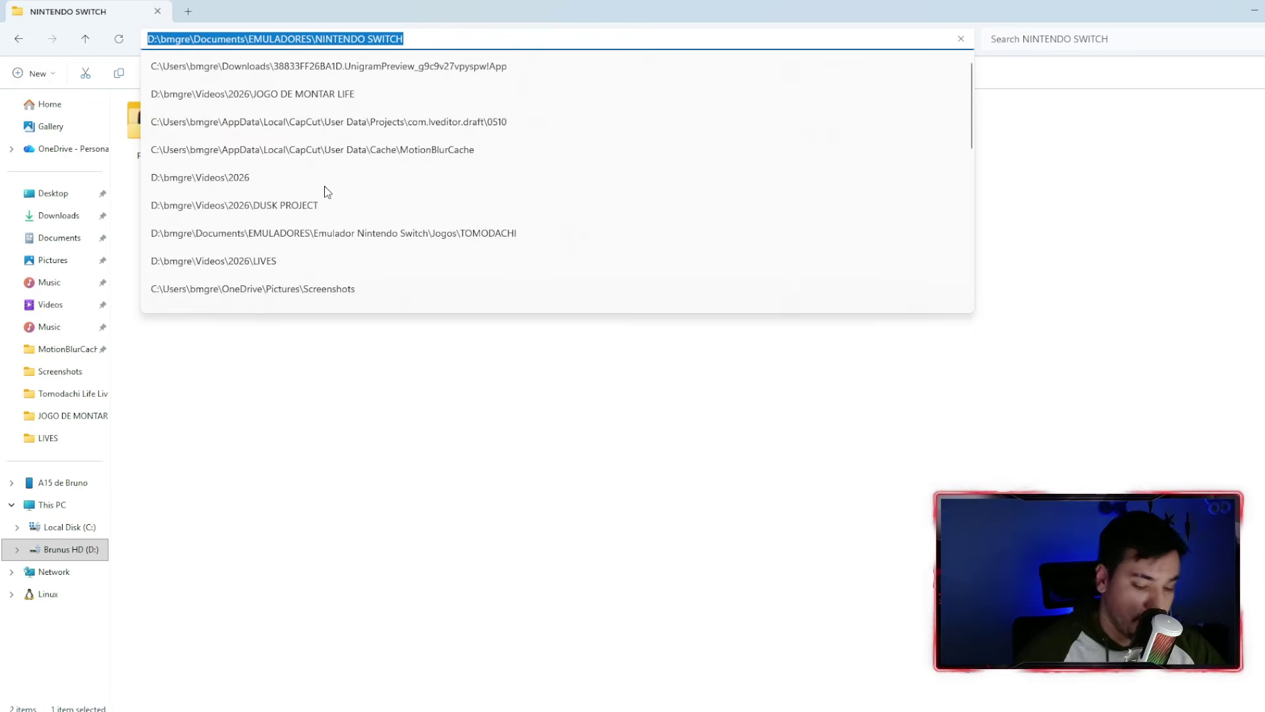
pyautogui.press('Escape')
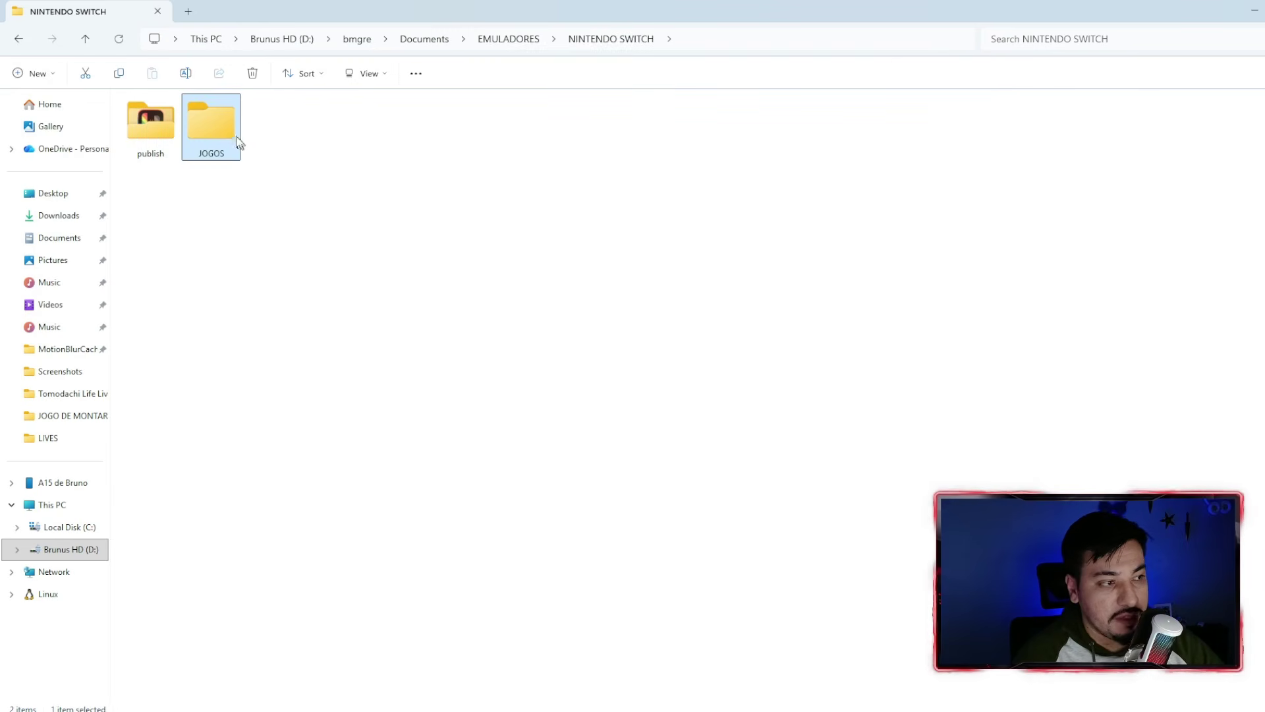
# - Open the JOGOS folder and create a subfolder named GAMES in it
pyautogui.doubleClick(214, 132)
pyautogui.click(24, 76)
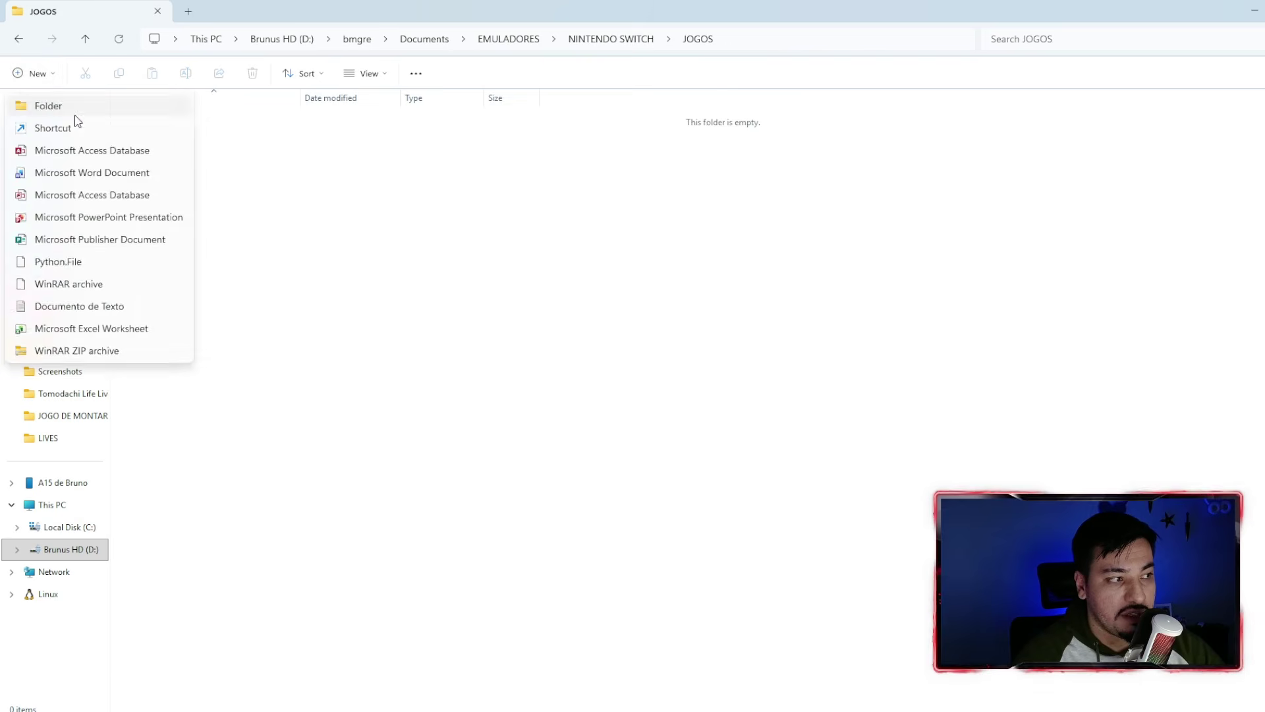
pyautogui.click(77, 105)
pyautogui.write('GAMES')
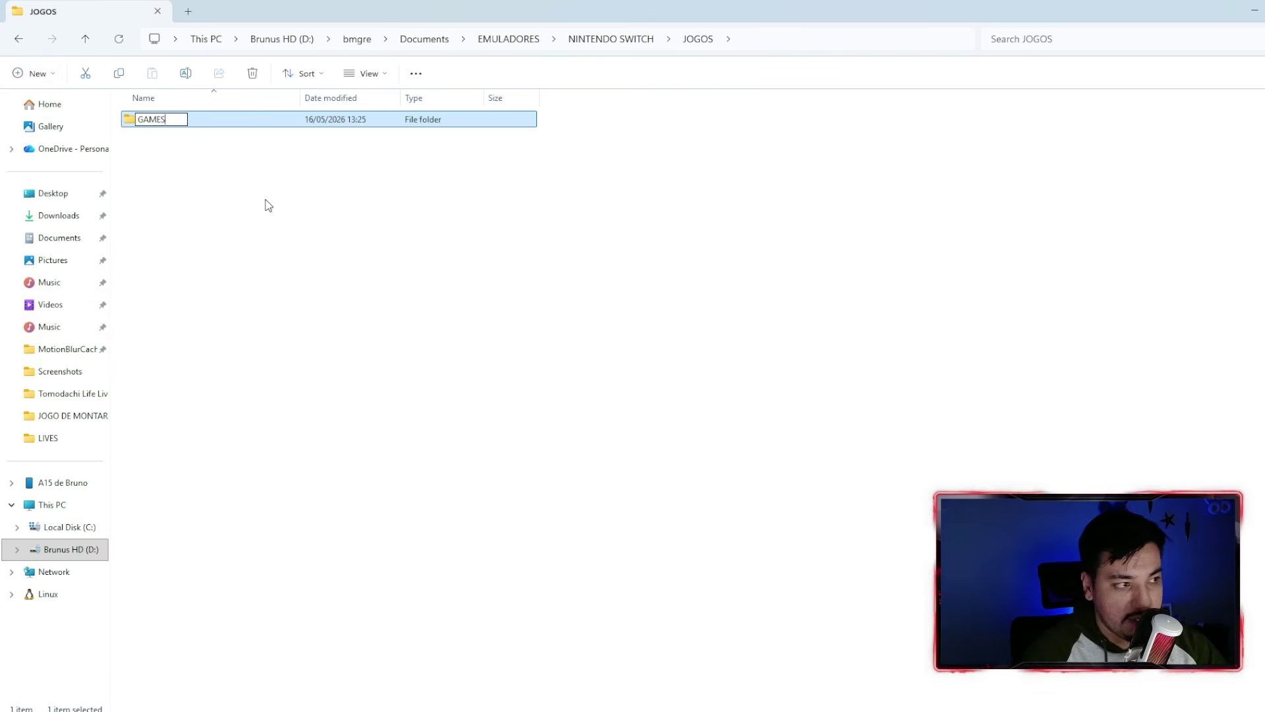
pyautogui.press('Return')
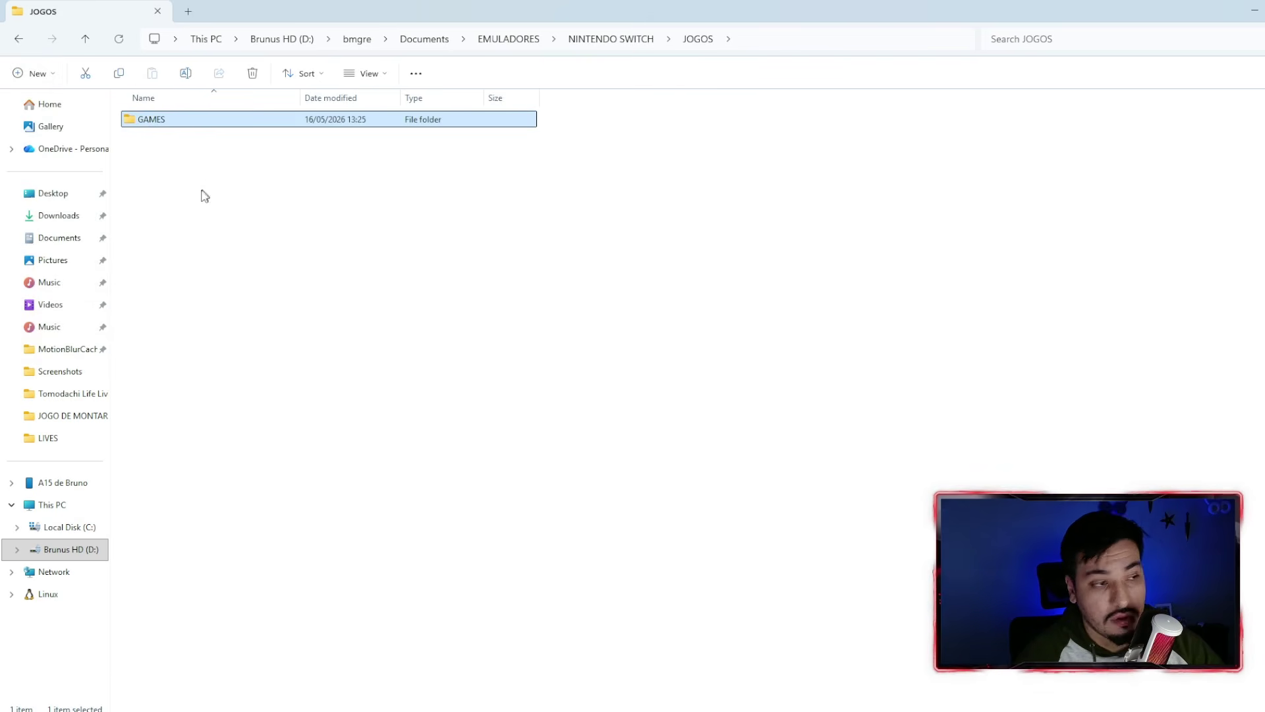
# - Add a second subfolder named DLCs to the JOGOS folder
pyautogui.click(34, 73)
pyautogui.click(149, 105)
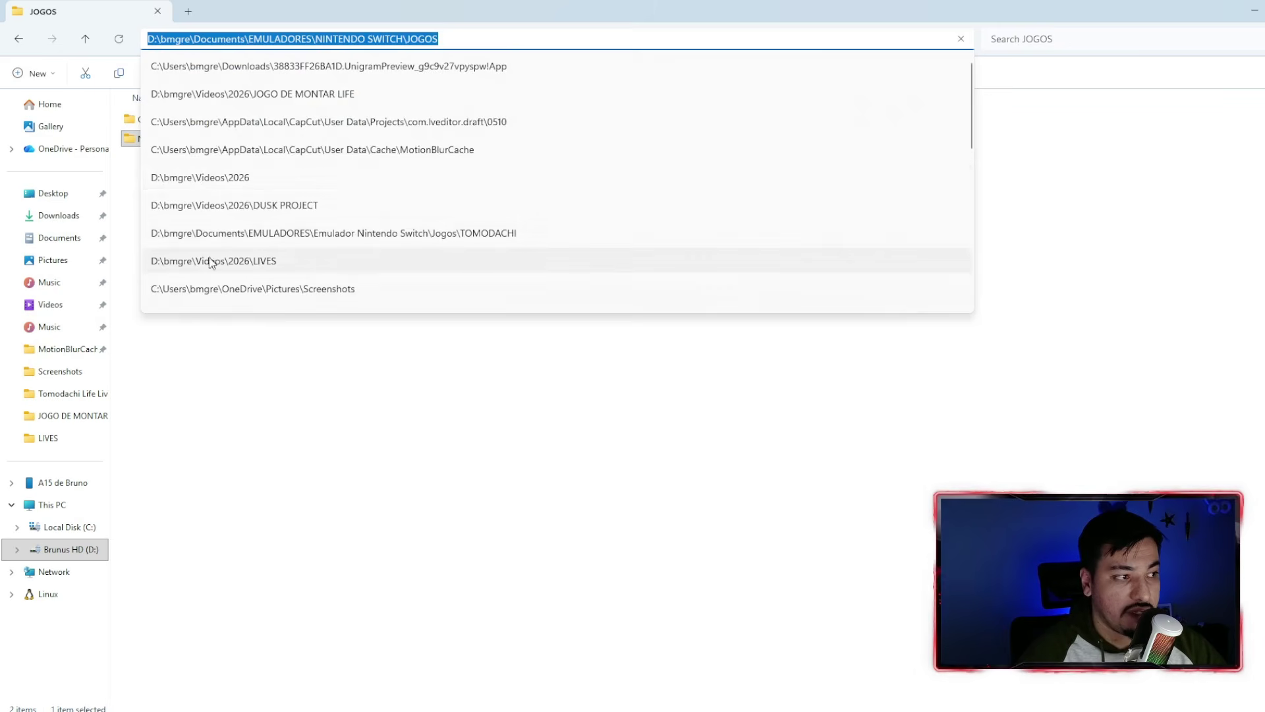
pyautogui.click(166, 145)
pyautogui.write('DLCs')
pyautogui.press('Return')
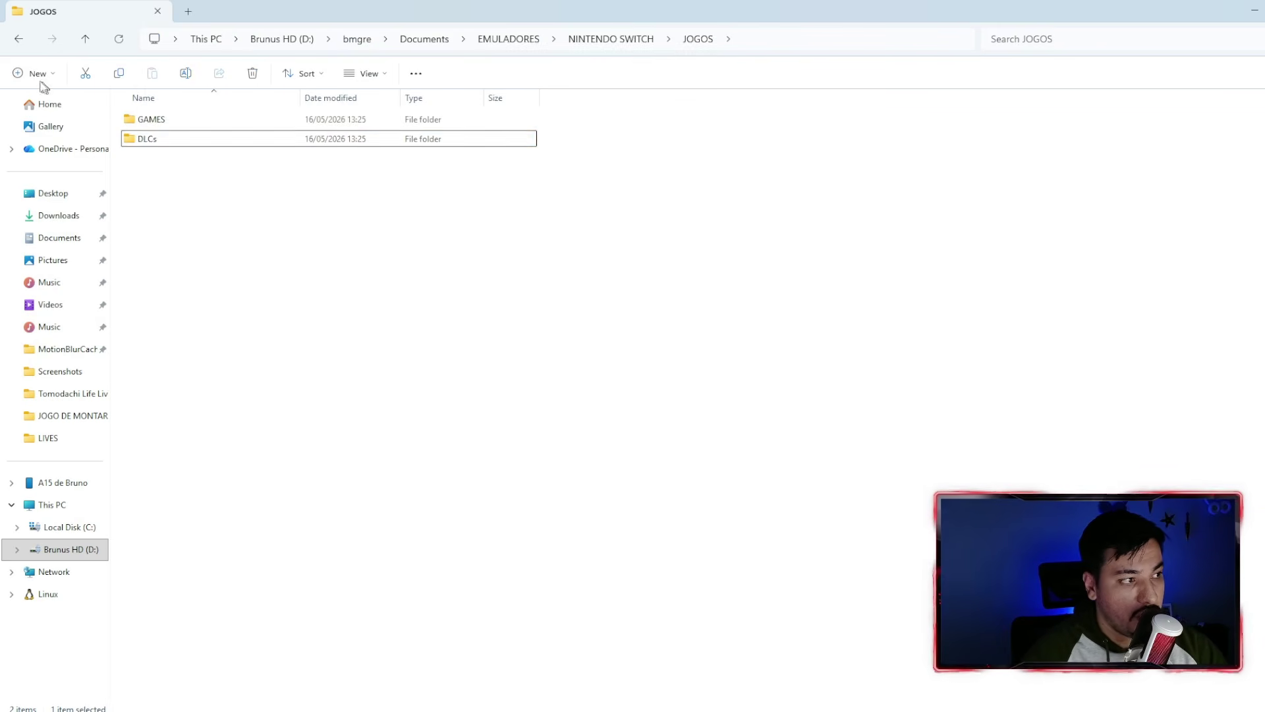
# - Add a third subfolder named UPDATES to the JOGOS folder
pyautogui.click(35, 74)
pyautogui.click(66, 106)
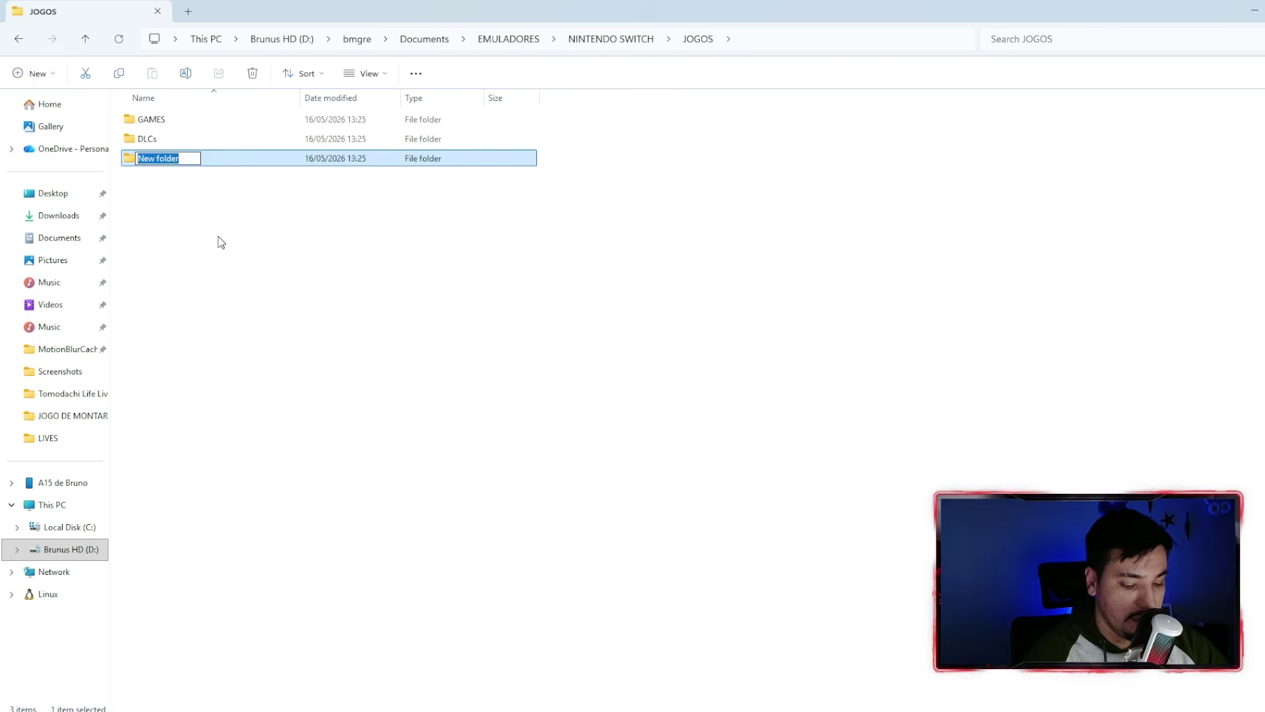
pyautogui.write('UP')
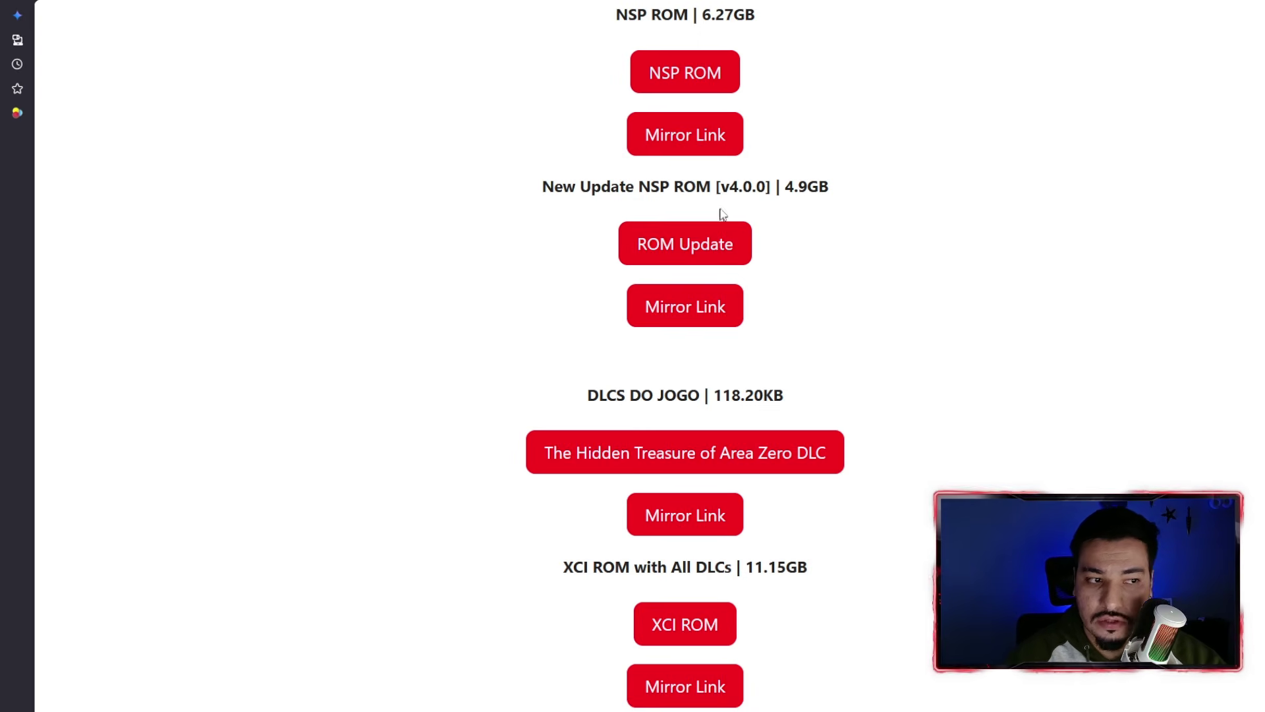
pyautogui.moveTo(721, 188); pyautogui.dragTo(766, 188)
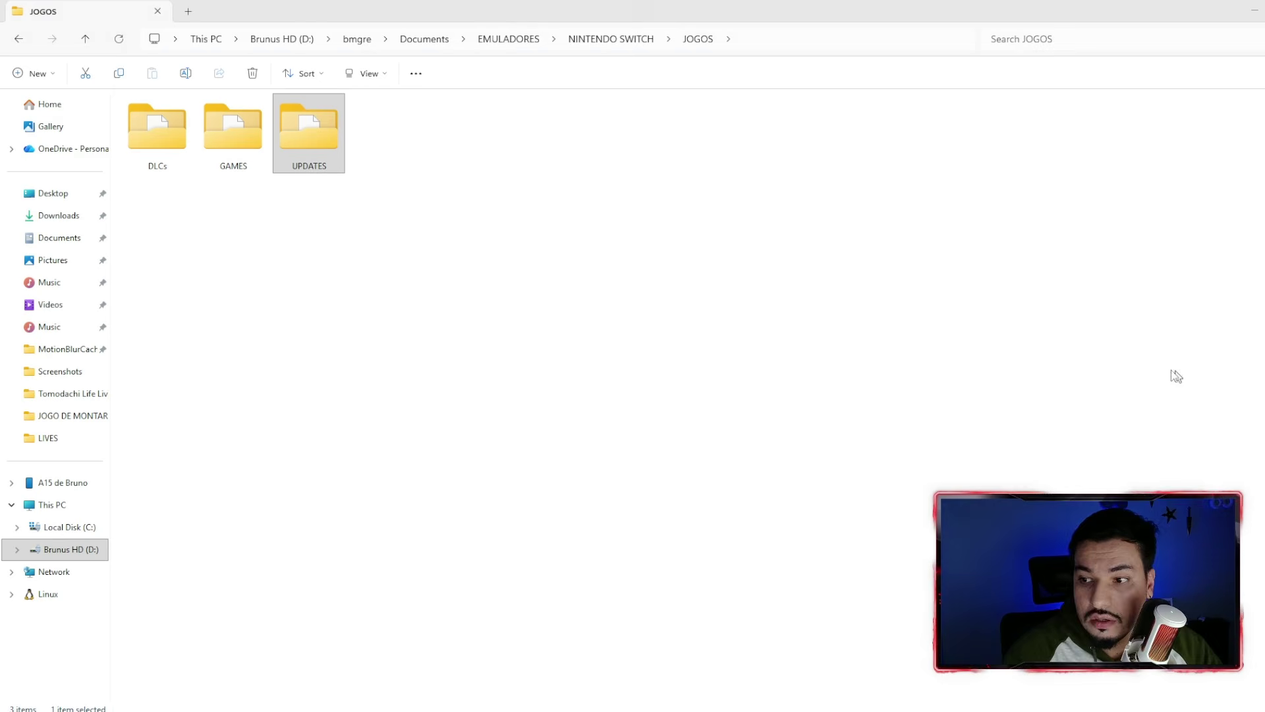
# - Check the game files inside the GAMES, UPDATES and DLCs subfolders, ending back in the JOGOS folder
pyautogui.doubleClick(236, 151)
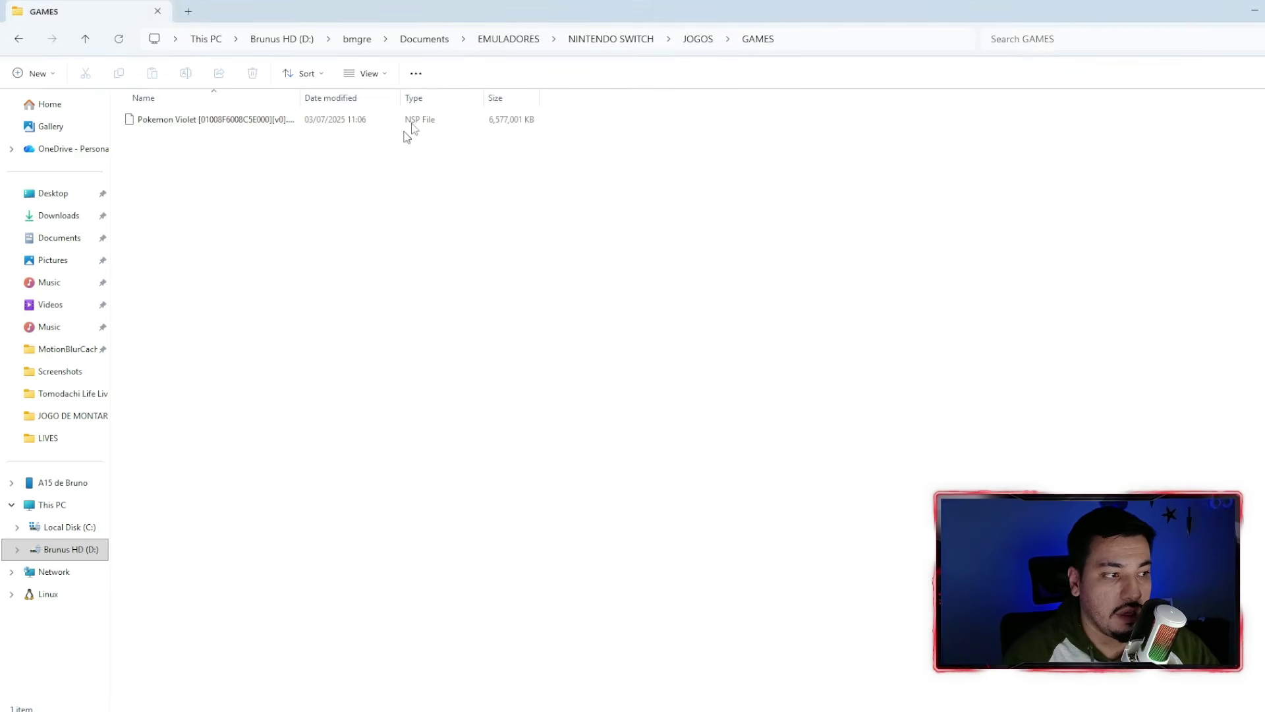
pyautogui.click(698, 39)
pyautogui.click(316, 152)
pyautogui.doubleClick(317, 151)
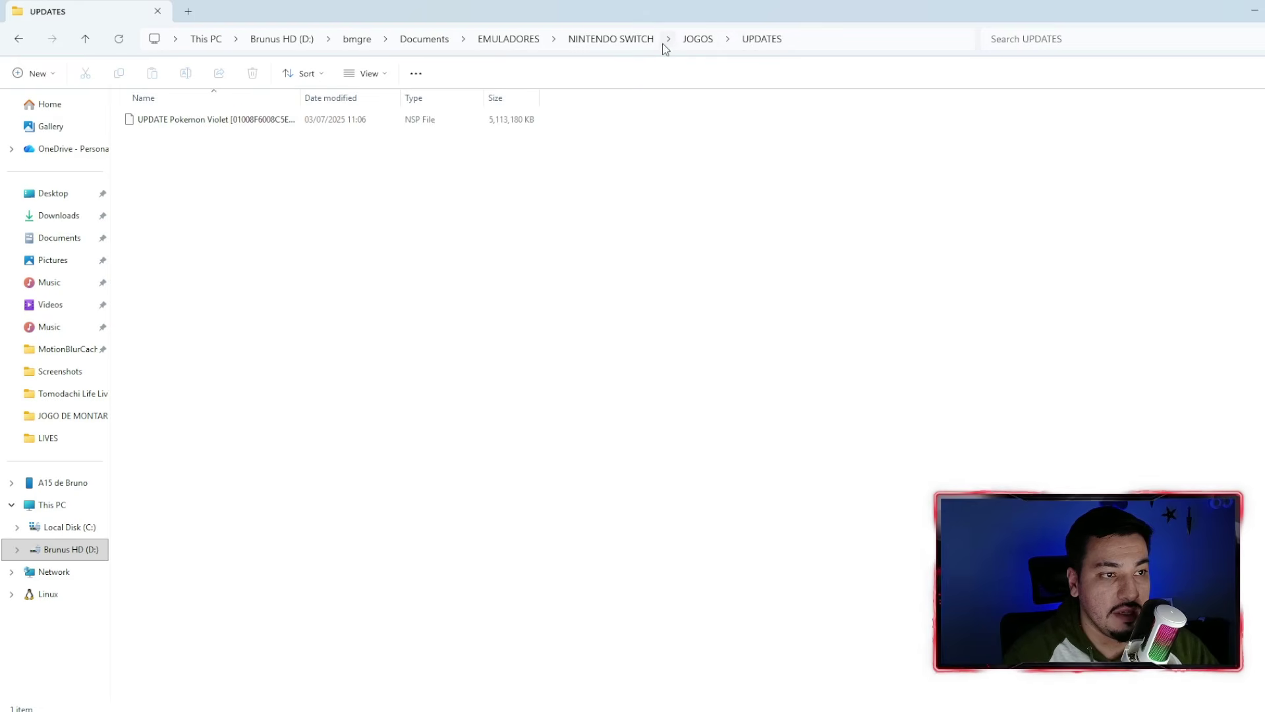
pyautogui.click(698, 38)
pyautogui.doubleClick(165, 132)
pyautogui.click(698, 38)
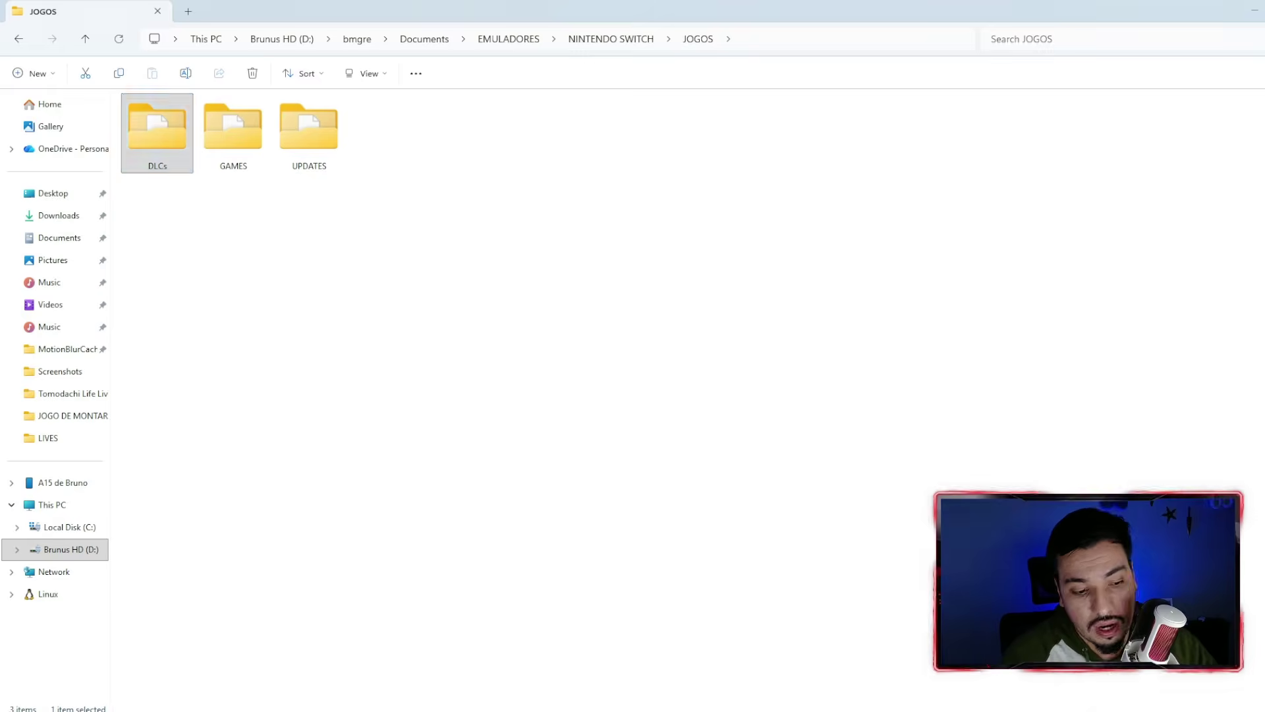
# - Switch to Ryujinx and add the GAMES subfolder of JOGOS to the game directories in the settings
pyautogui.click(798, 704)
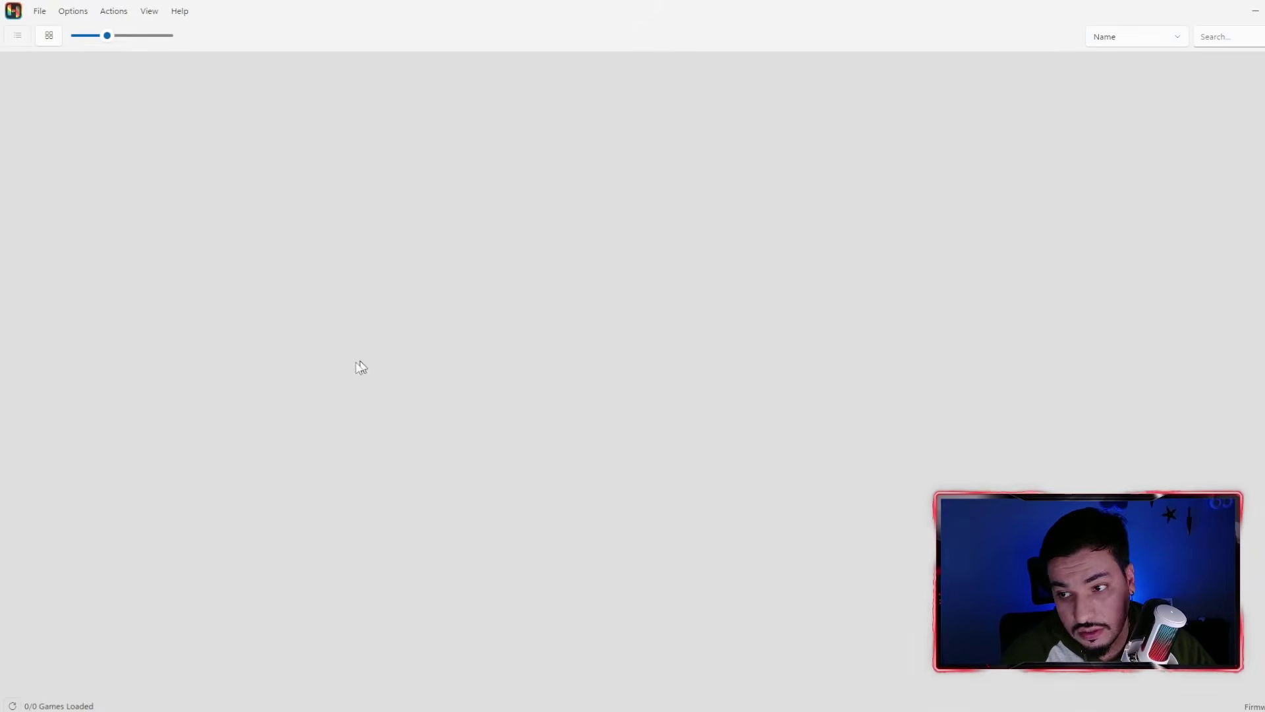
pyautogui.click(74, 13)
pyautogui.click(99, 124)
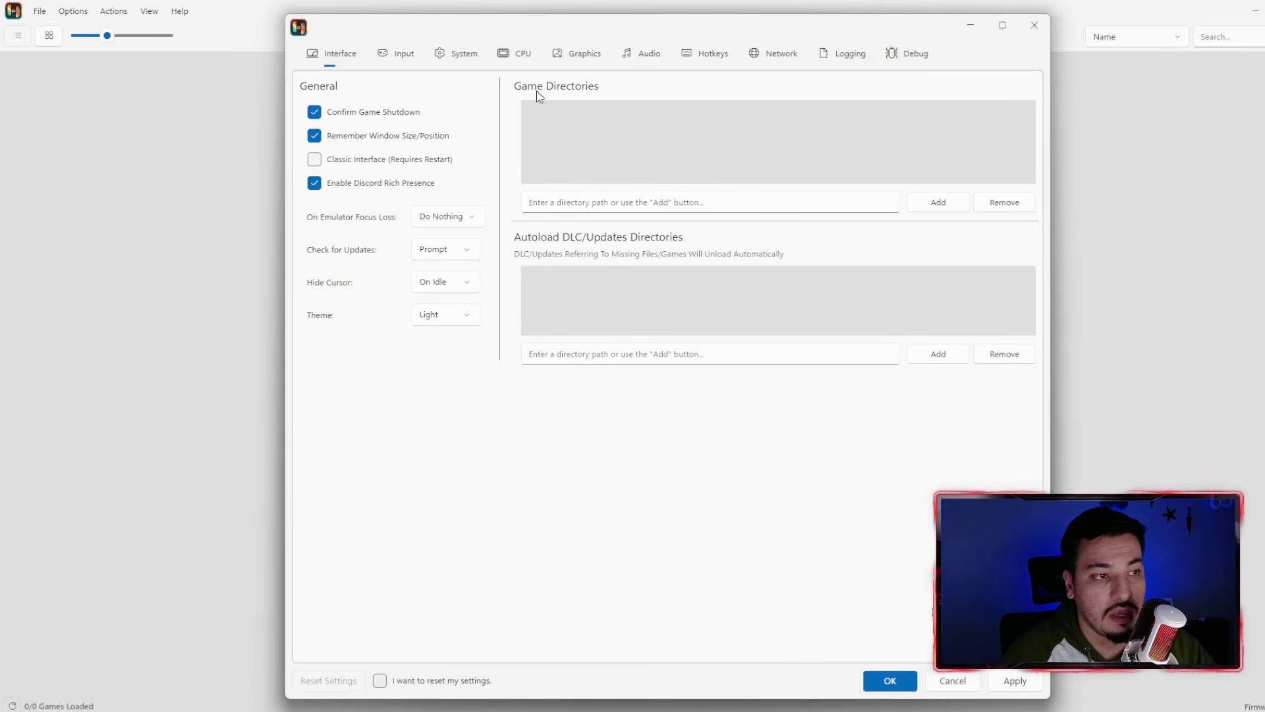
pyautogui.click(938, 203)
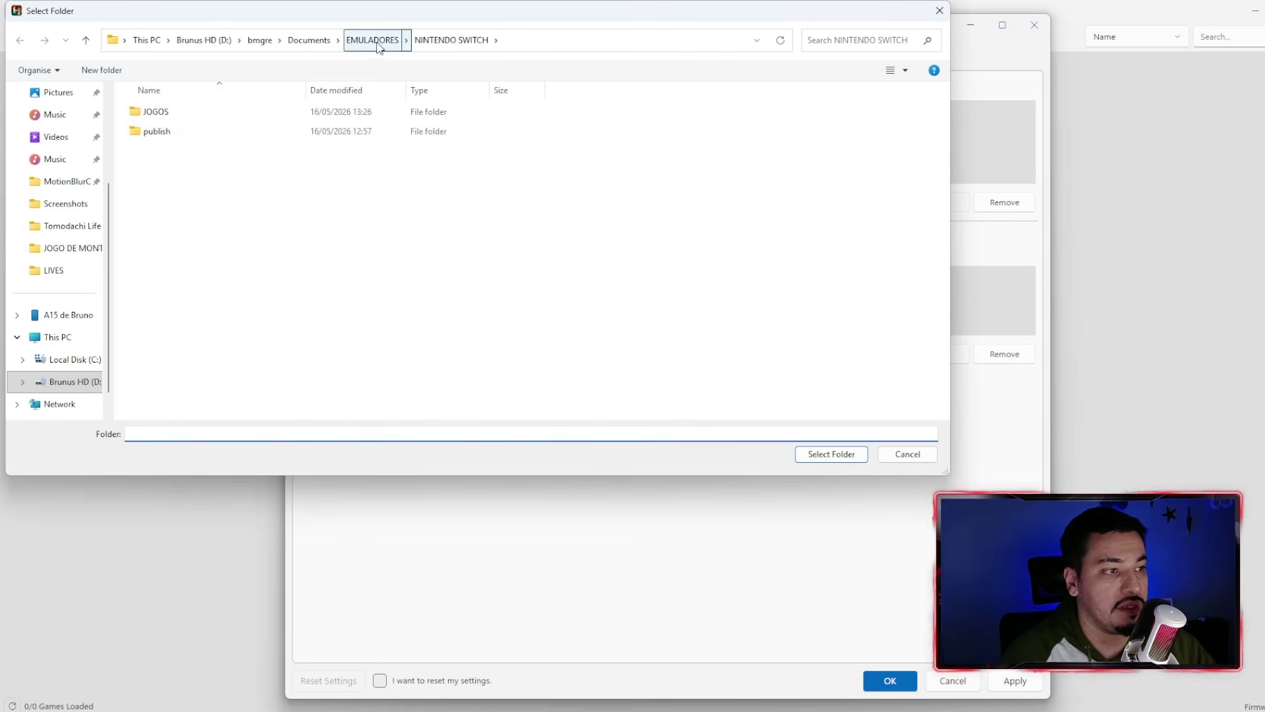
pyautogui.doubleClick(178, 112)
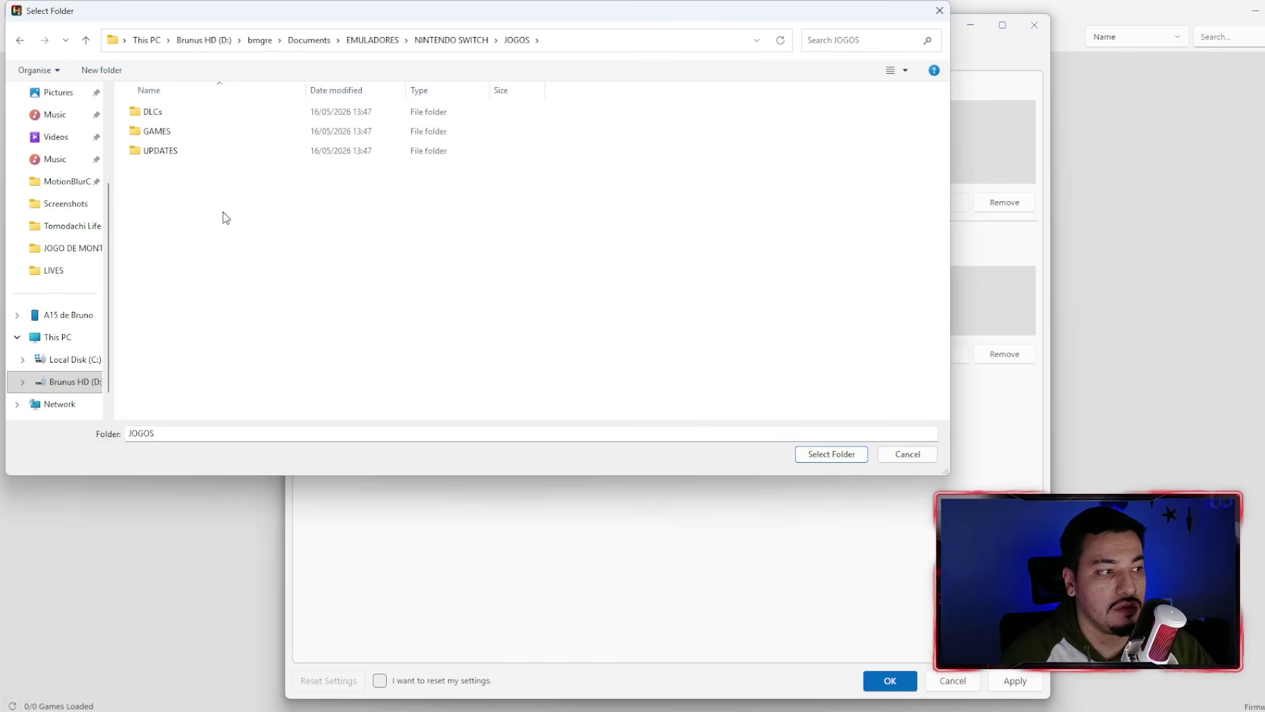
pyautogui.click(173, 133)
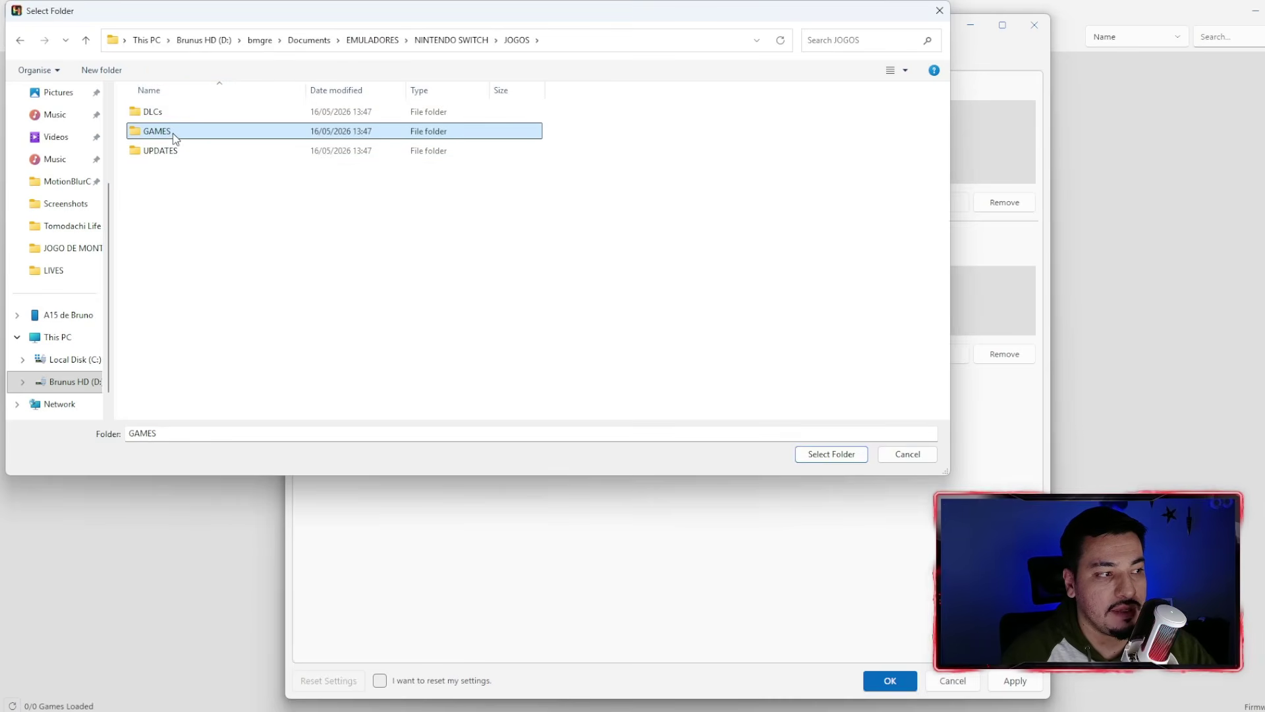
pyautogui.click(841, 457)
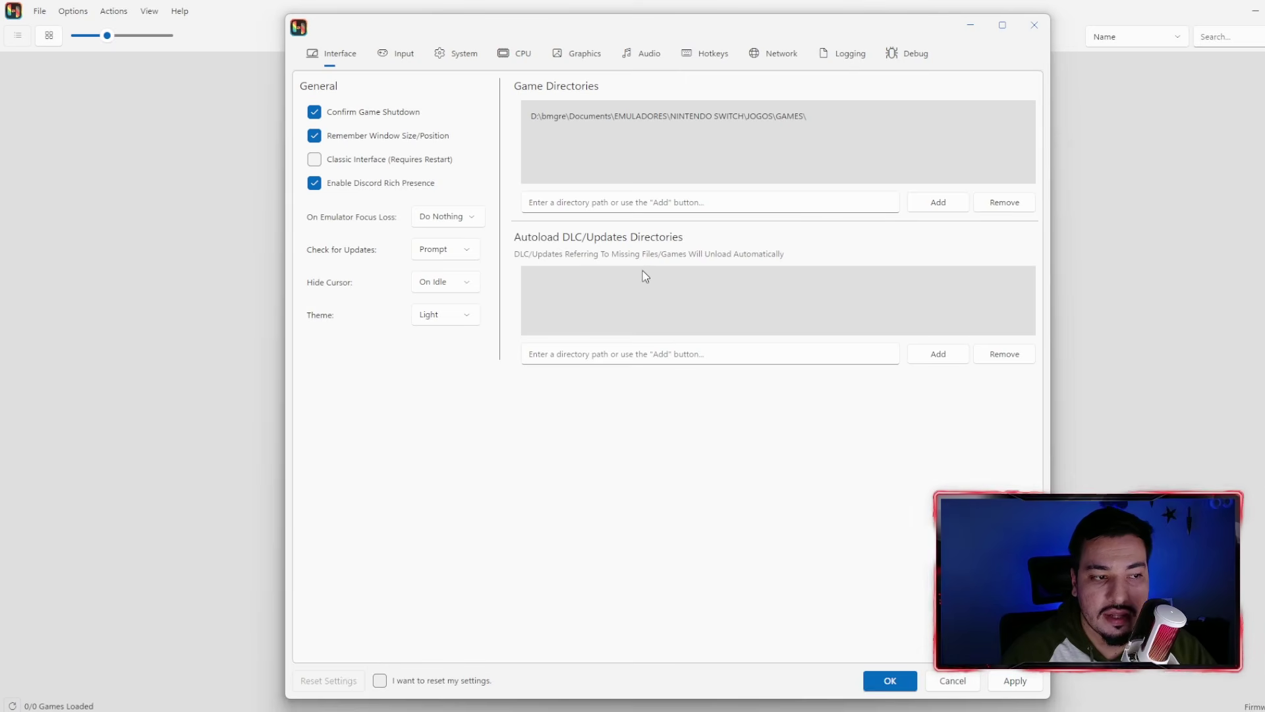
# - Add the DLCs subfolder of JOGOS to the autoload DLC/updates directories
pyautogui.click(944, 355)
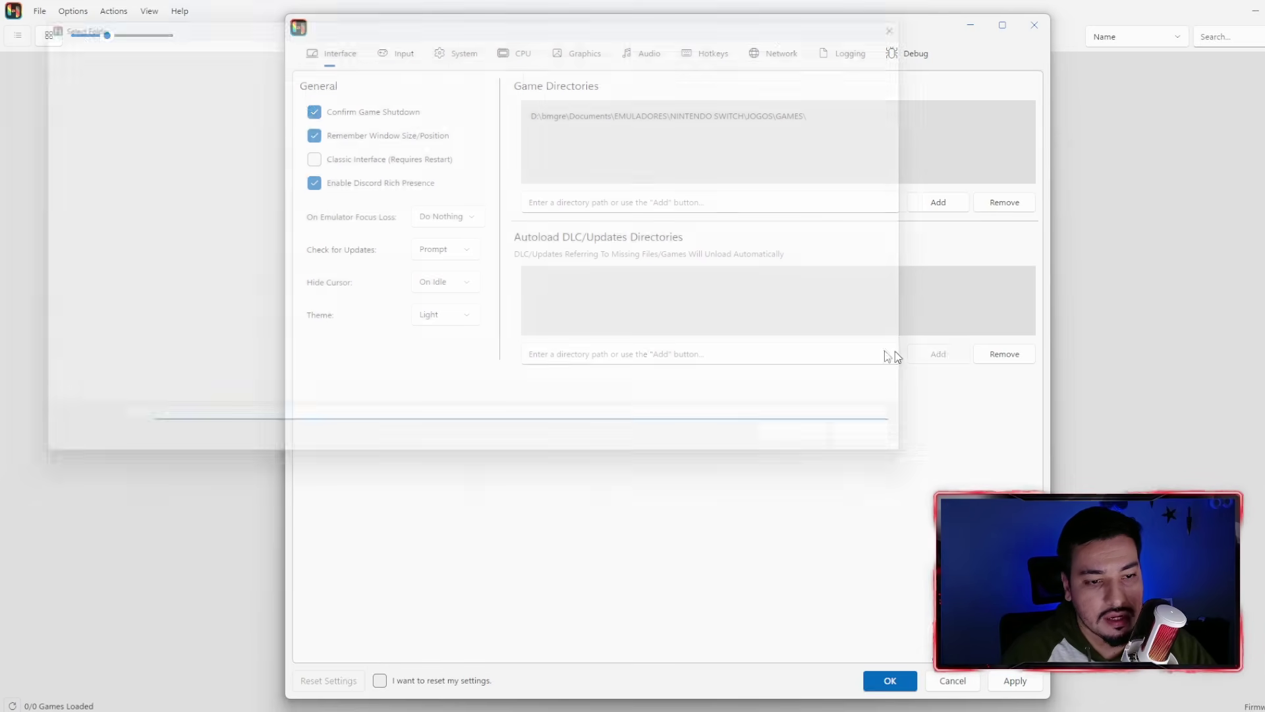
pyautogui.click(516, 41)
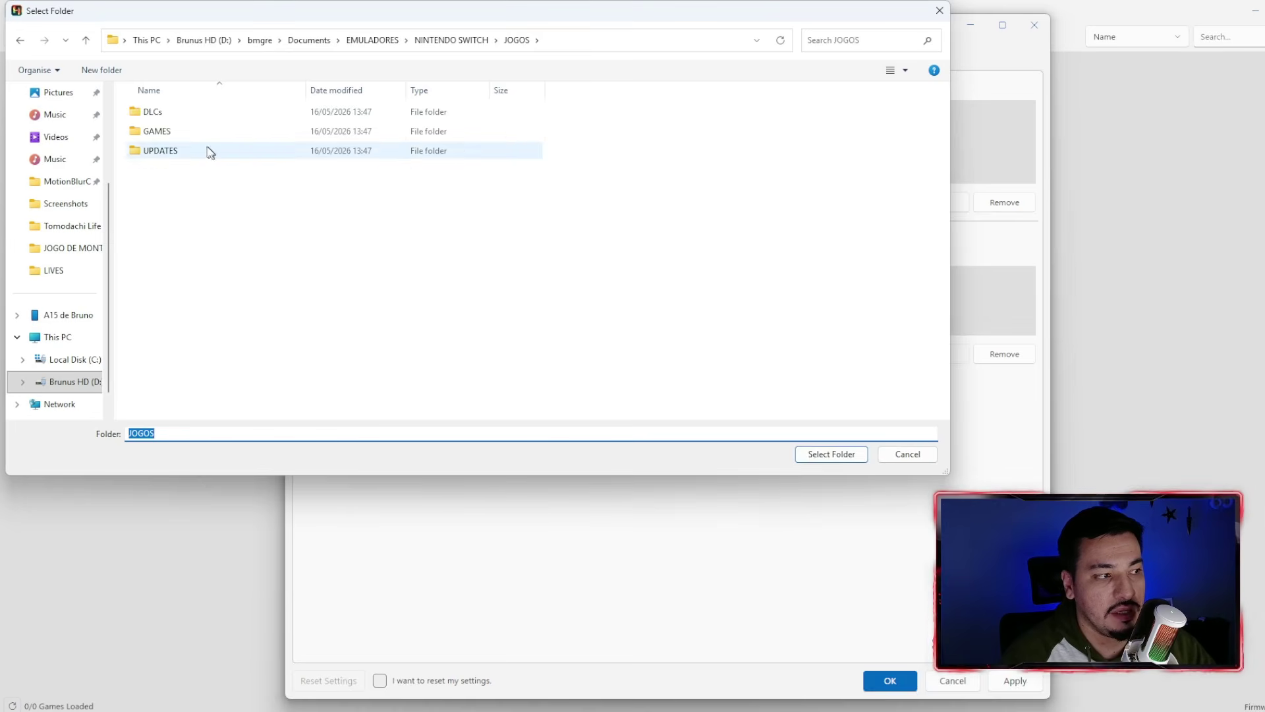
pyautogui.click(179, 112)
pyautogui.click(824, 455)
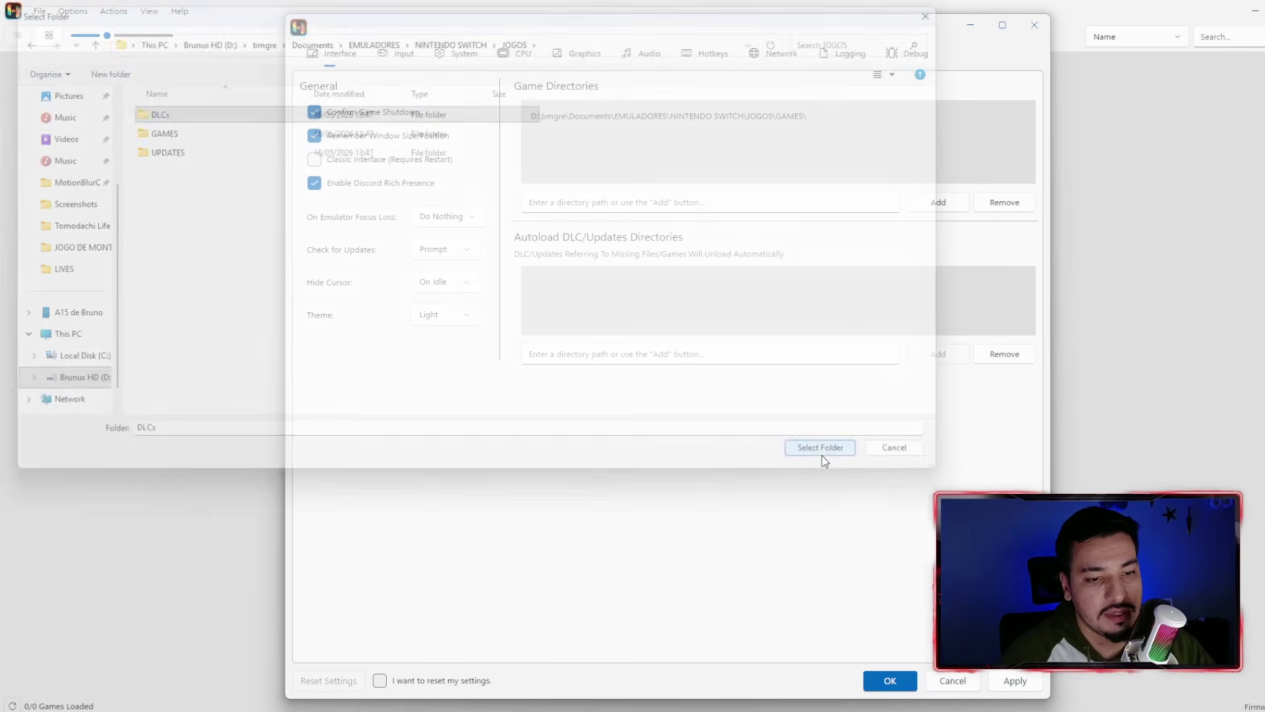
# - Add the UPDATES subfolder of JOGOS as a second autoload DLC/updates directory
pyautogui.click(941, 356)
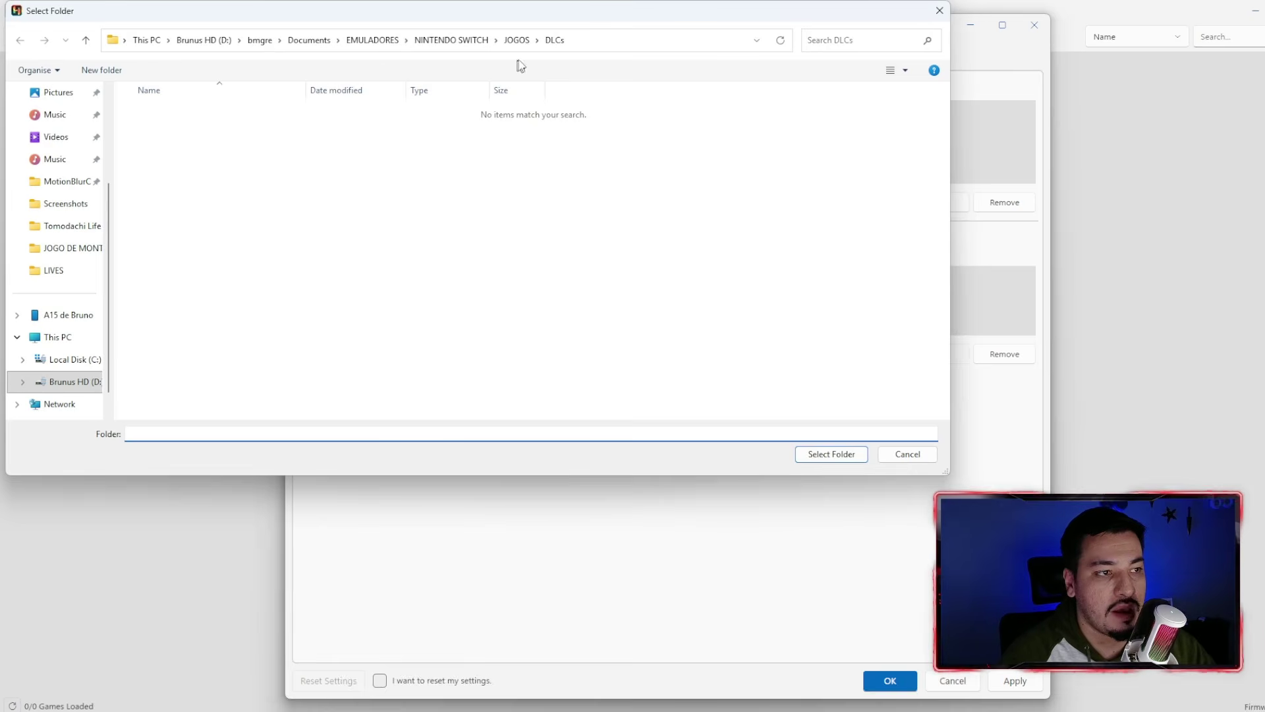
pyautogui.click(516, 40)
pyautogui.click(173, 150)
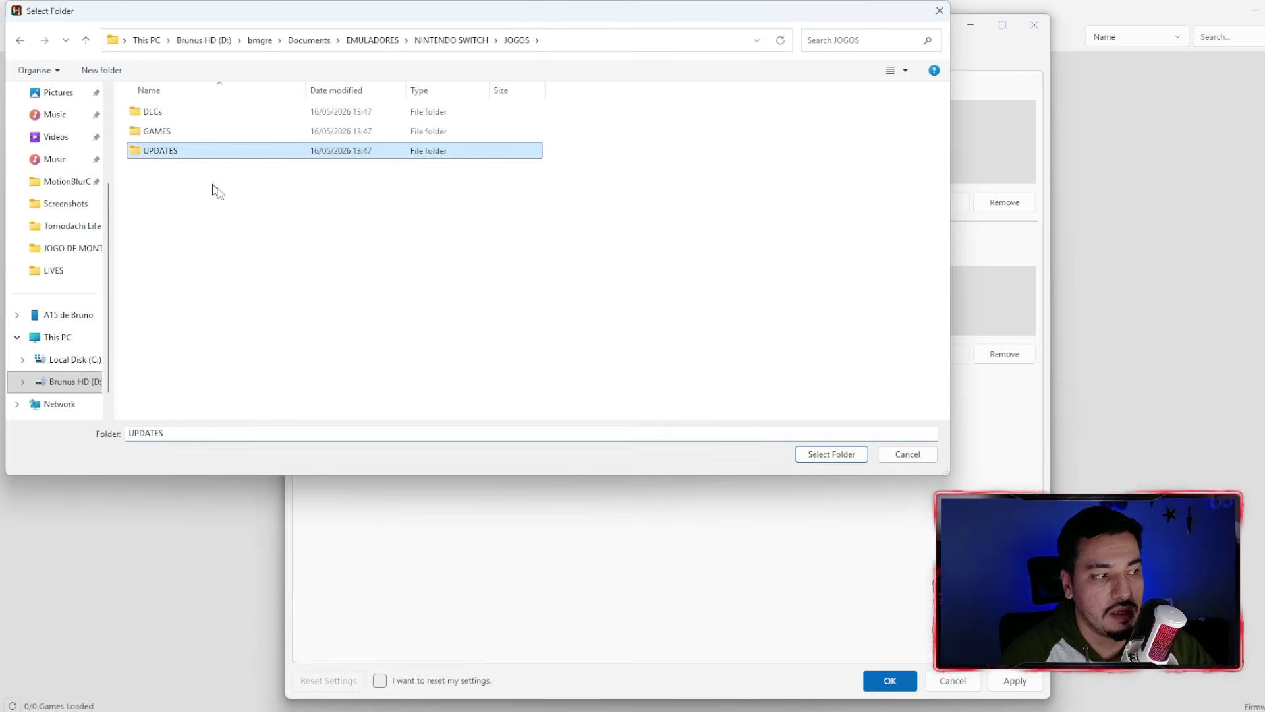
pyautogui.click(830, 455)
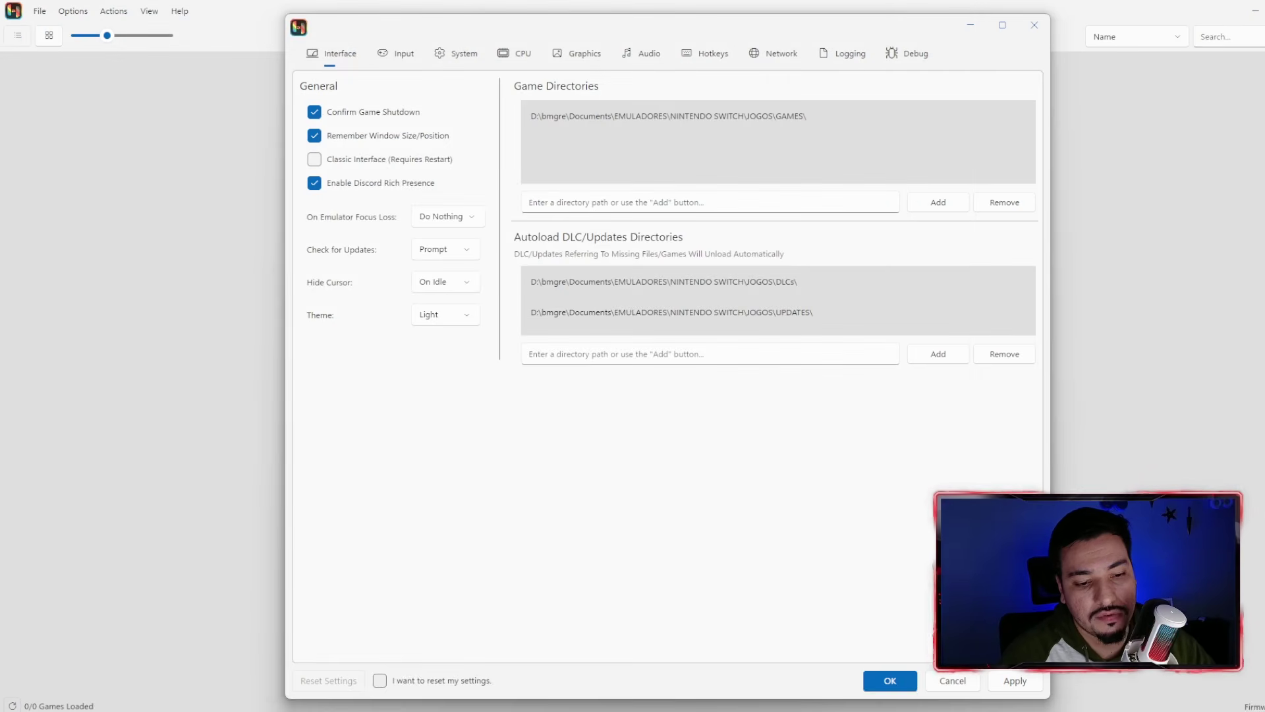
# - Apply the new directory settings and close the settings window
pyautogui.click(1018, 682)
pyautogui.click(734, 427)
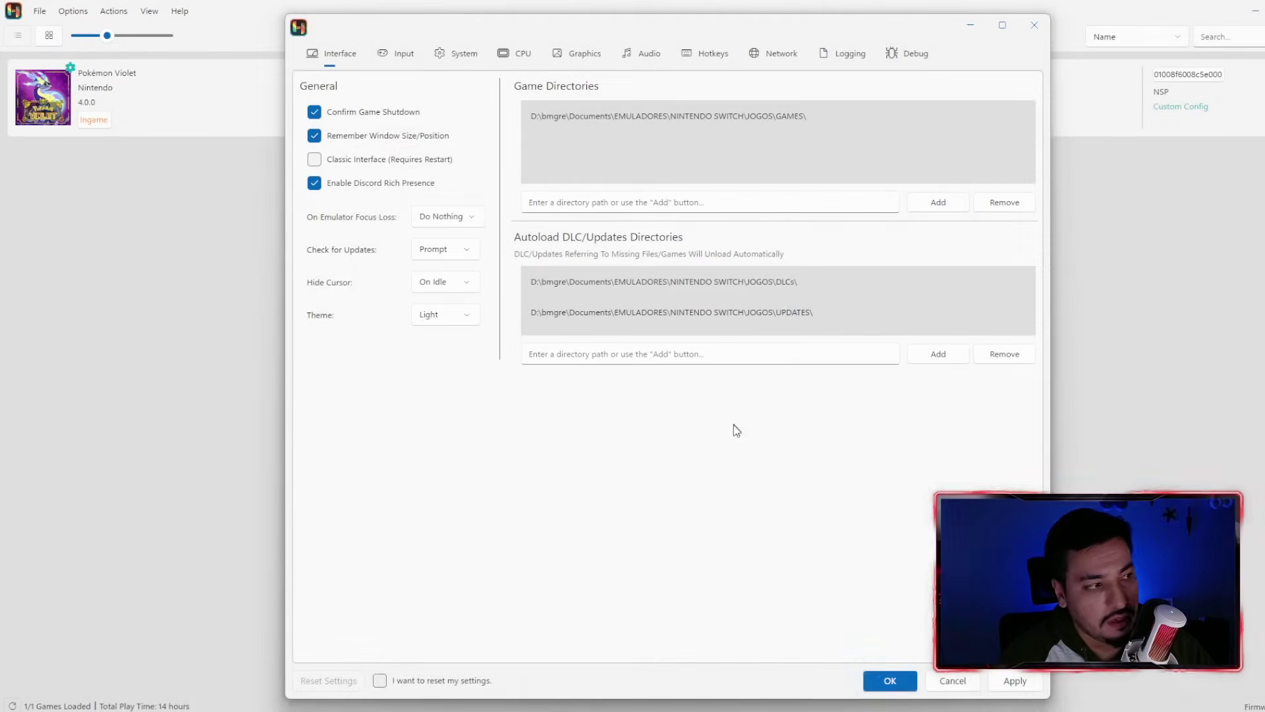
pyautogui.click(888, 681)
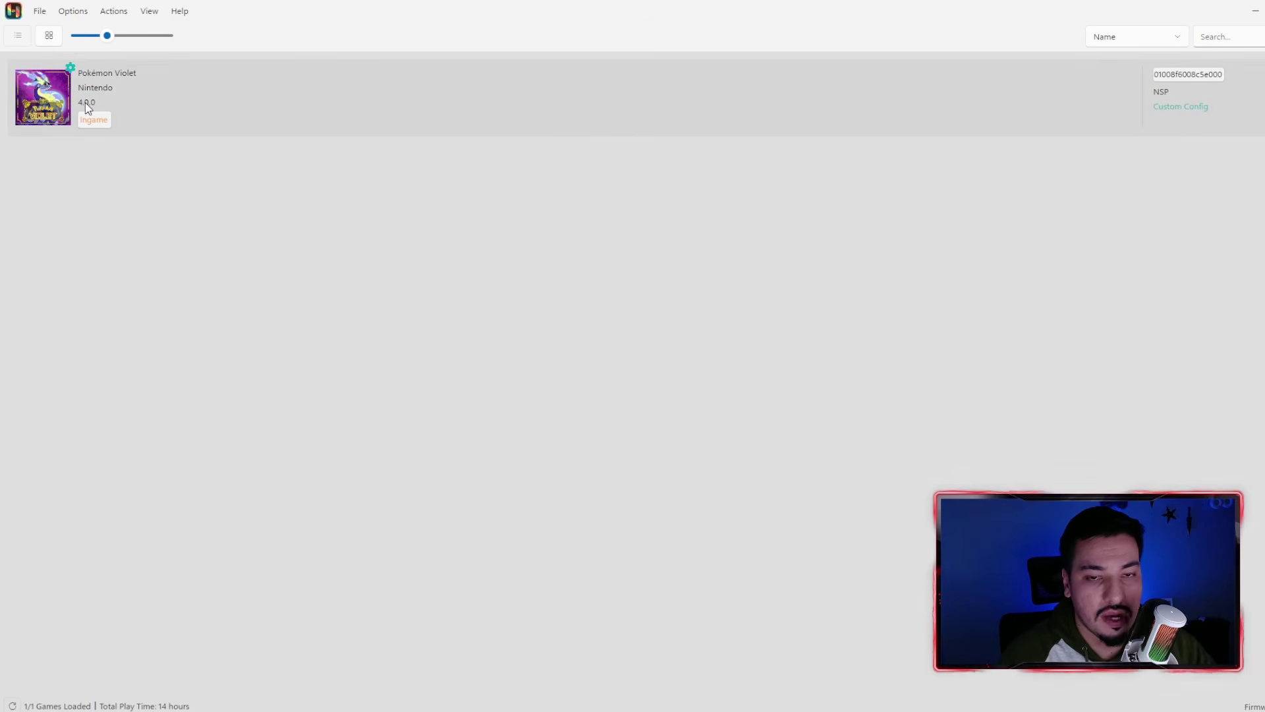
# - Review the downloadable content registered for Pokémon Violet, then leave the DLC manager without saving
pyautogui.rightClick(347, 94)
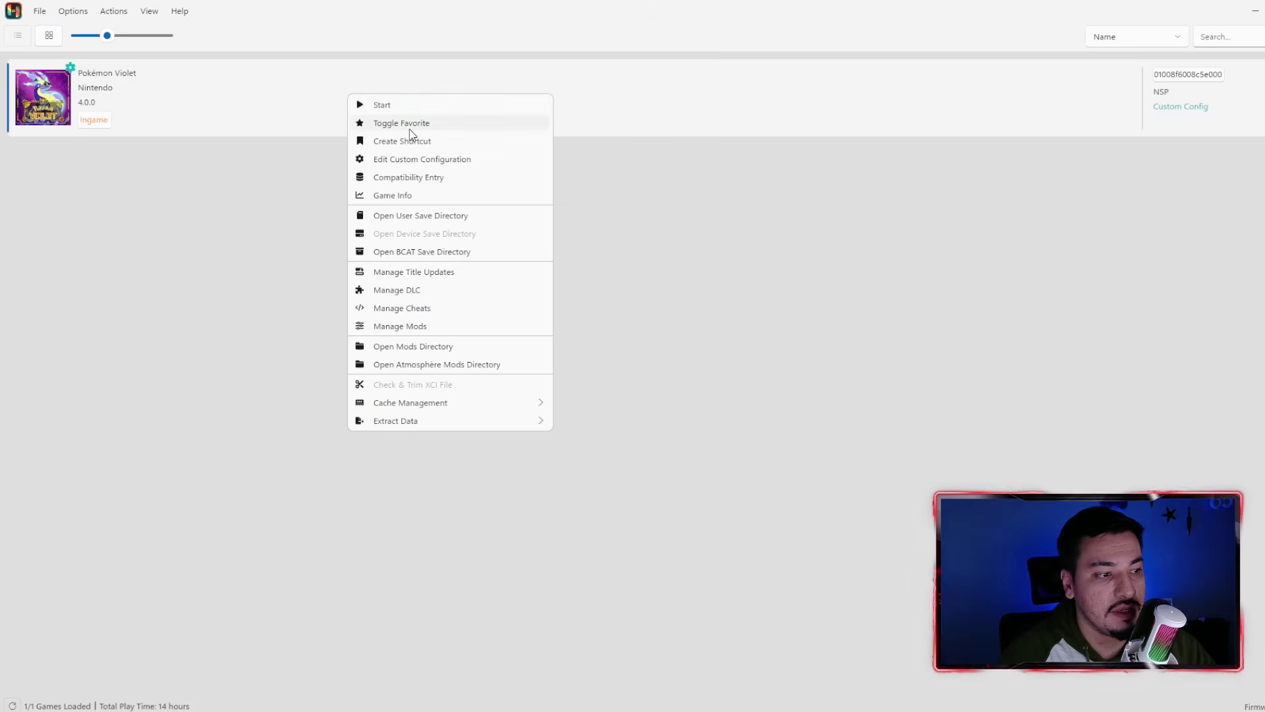
pyautogui.click(444, 293)
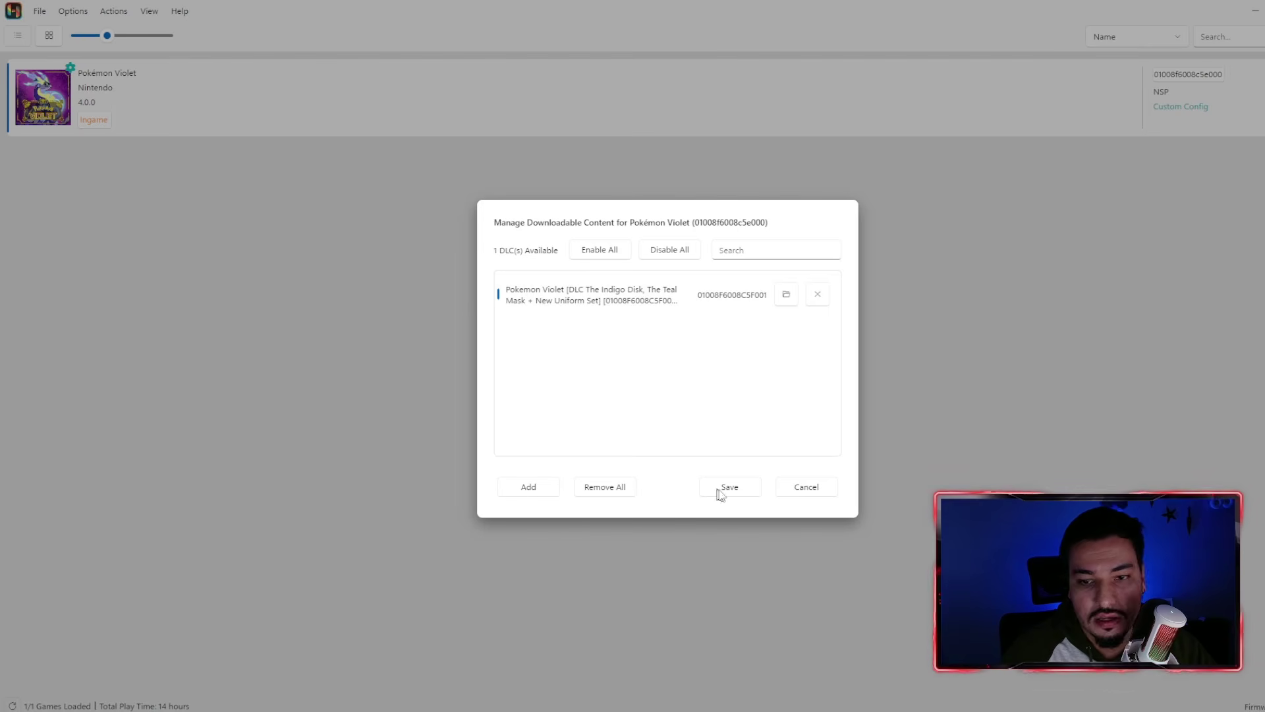
pyautogui.click(832, 491)
# - Review the title updates registered for Pokémon Violet and leave the update manager without saving
pyautogui.rightClick(558, 94)
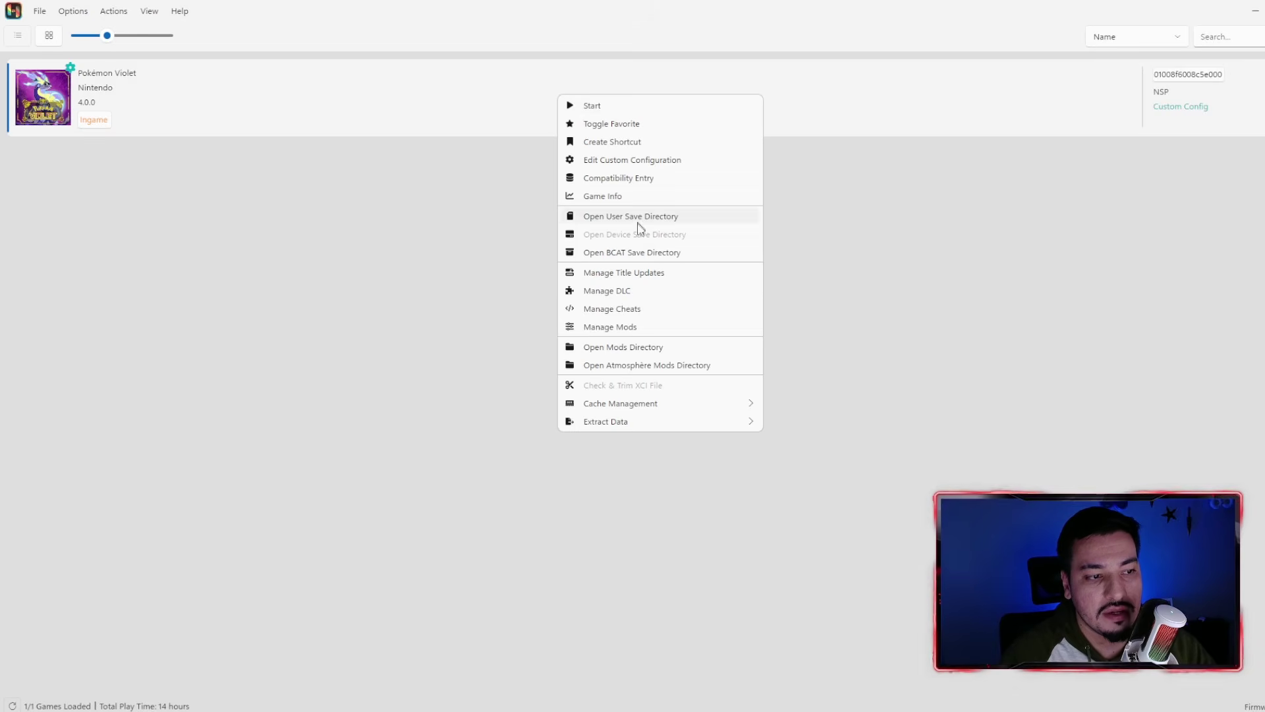
pyautogui.click(660, 277)
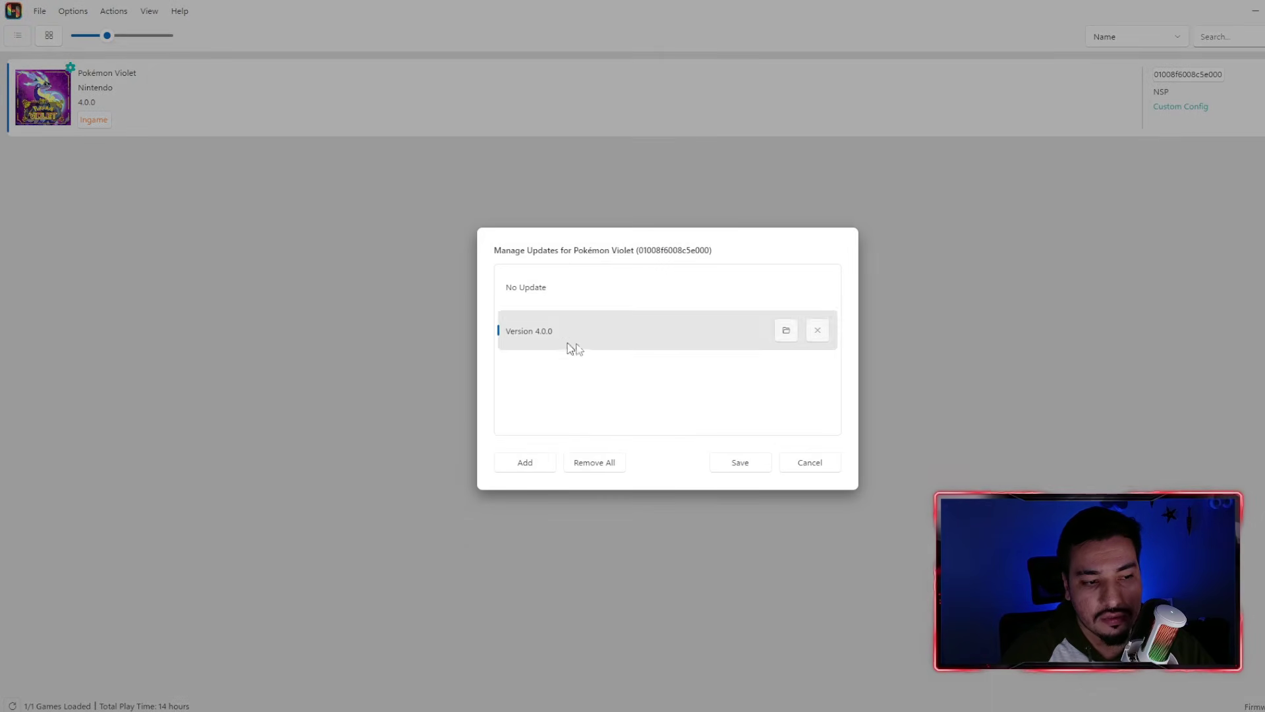
pyautogui.click(810, 462)
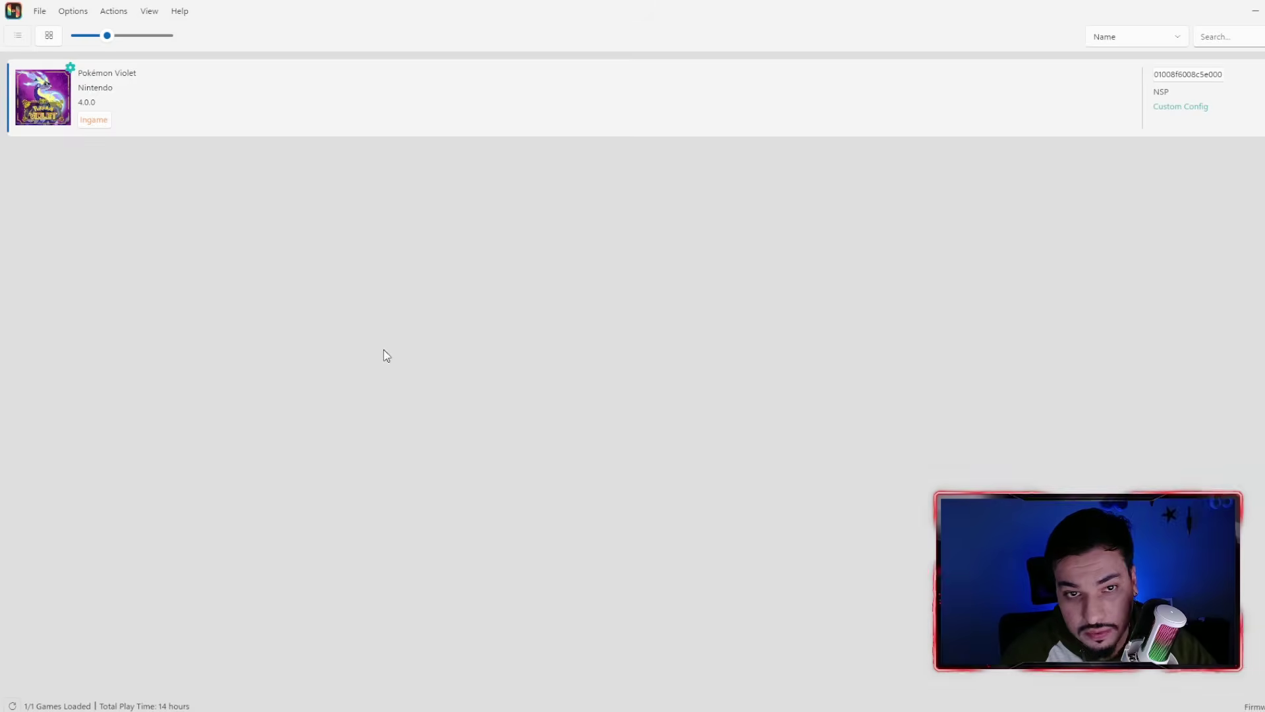